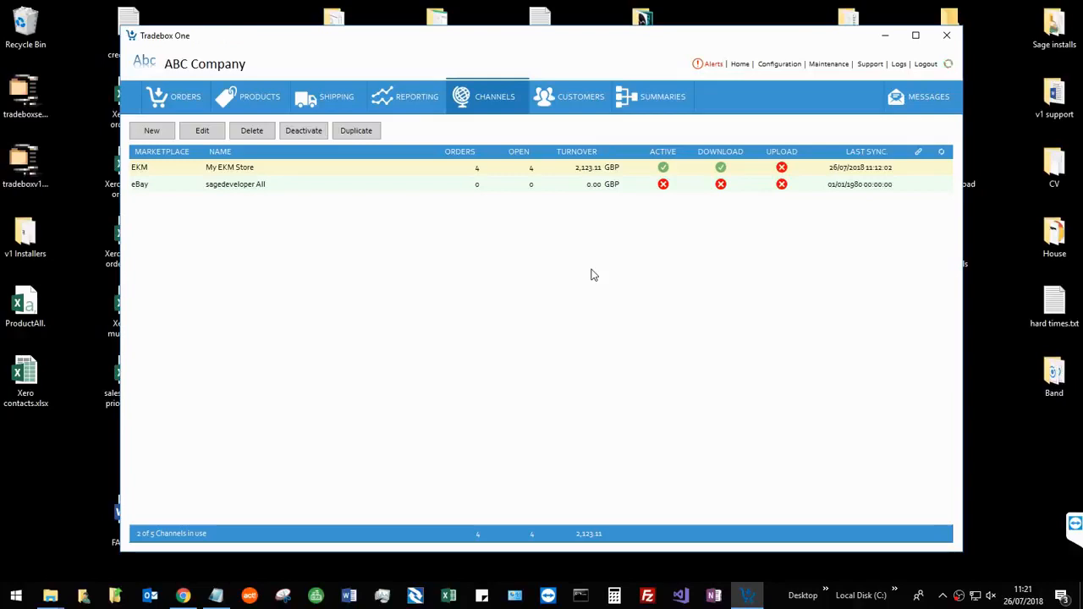
Switch to Chrome, open xero.com in a new tab and log in to Xero with the saved credentials.
left_click(182, 599)
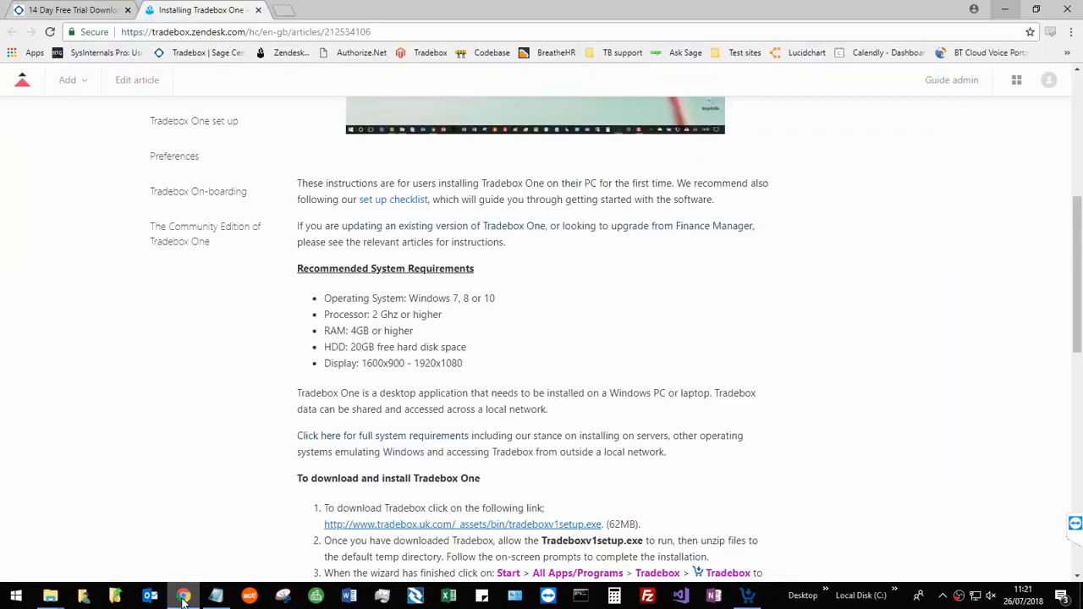
left_click(284, 11)
type("xero.com")
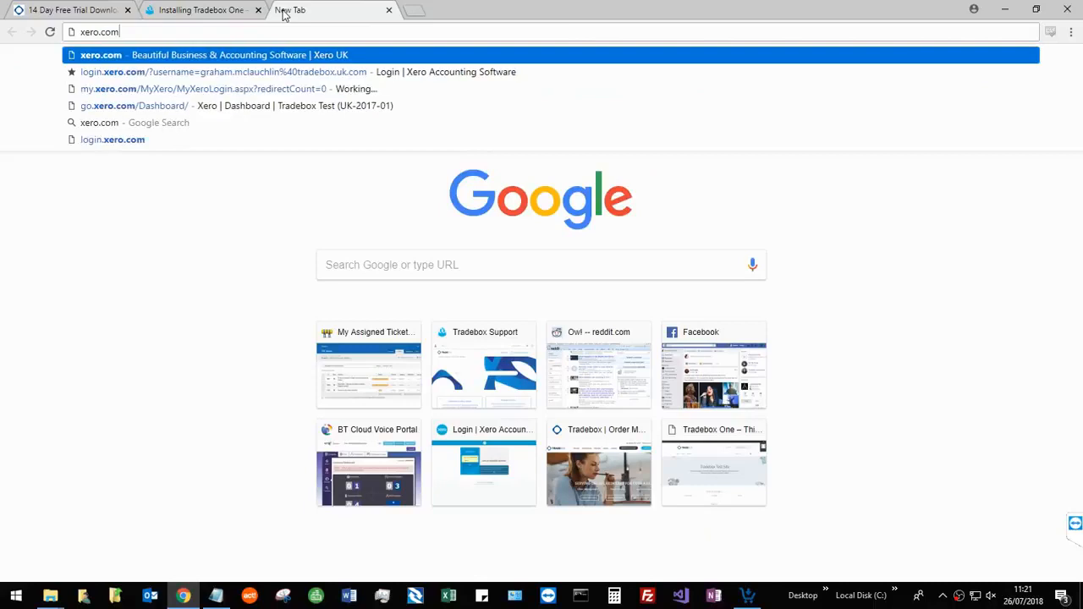
key("Return")
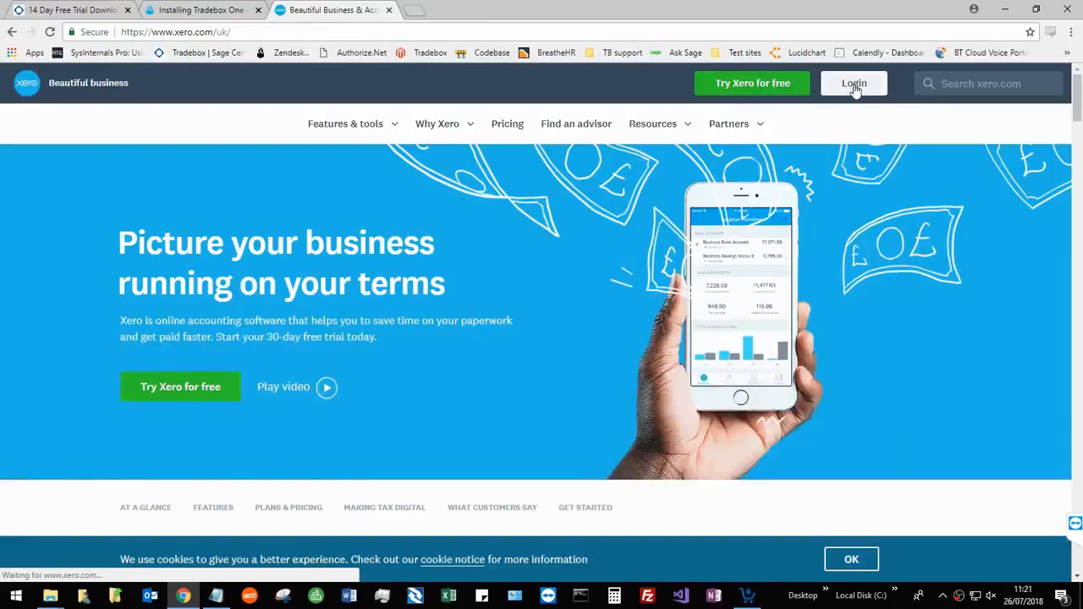
left_click(854, 84)
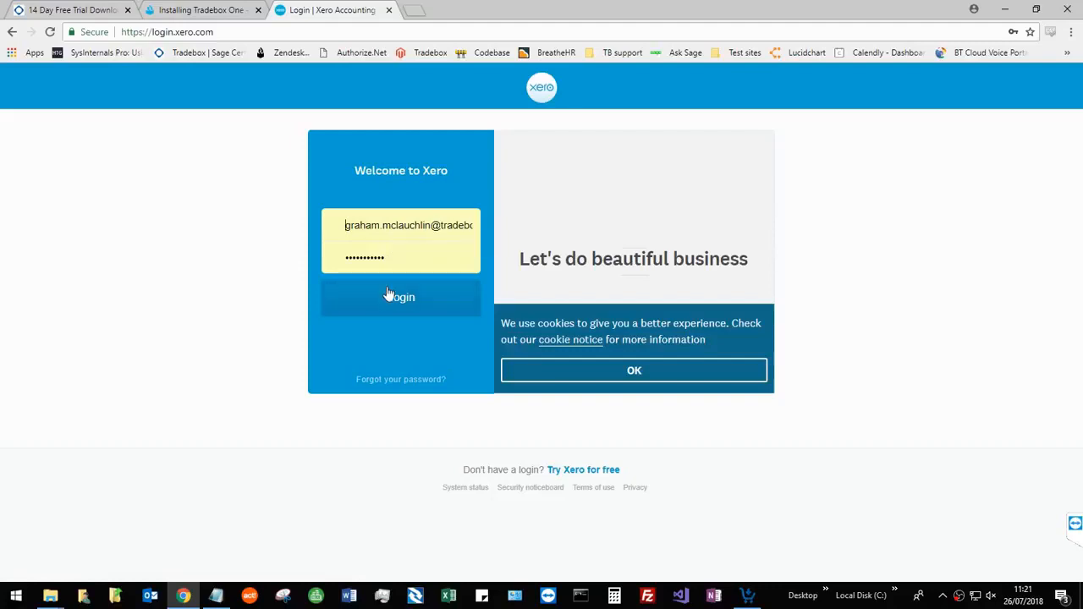
left_click(373, 305)
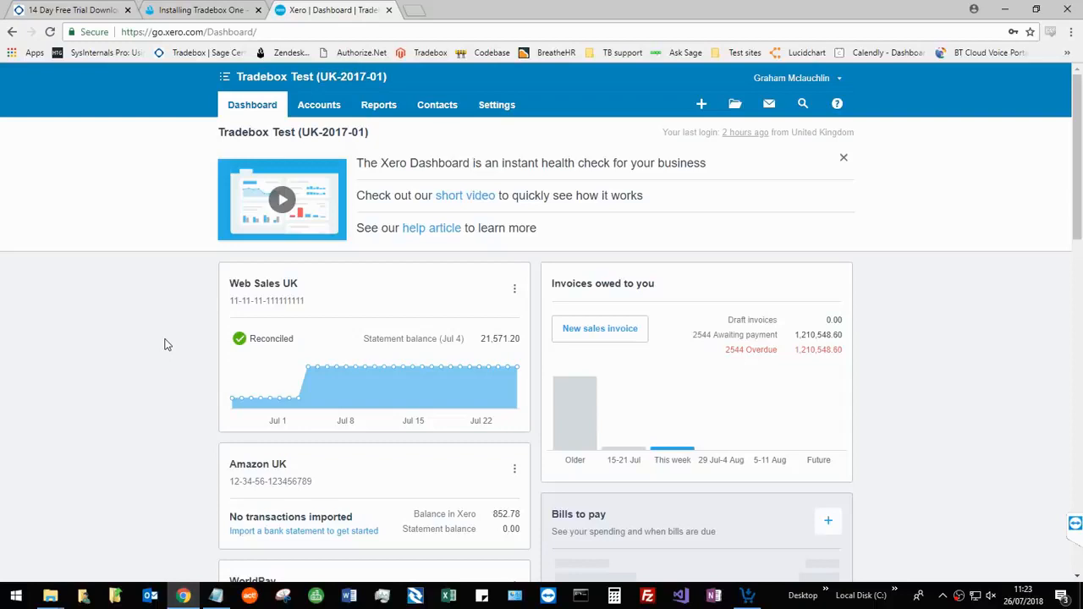
Open the Demo Company (UK) organisation from My Xero and check the list of available organisations.
left_click(227, 76)
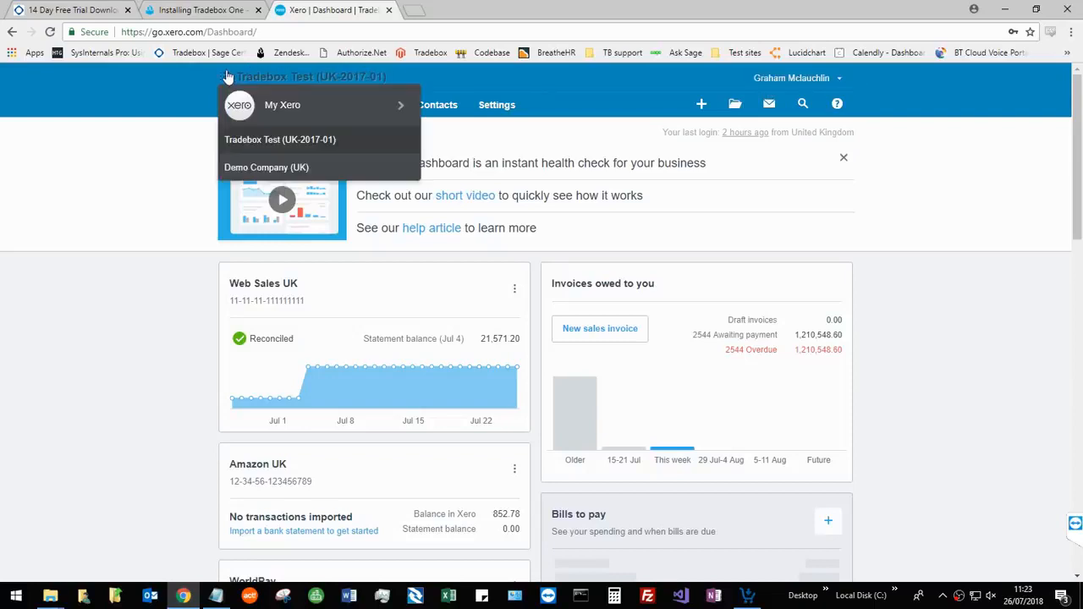
left_click(235, 105)
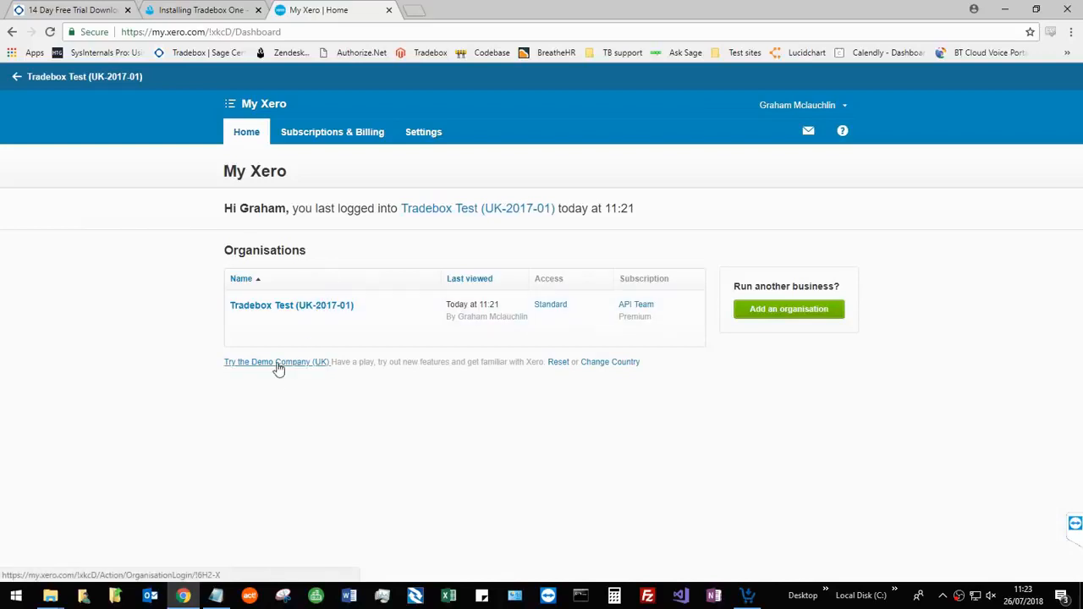
left_click(278, 369)
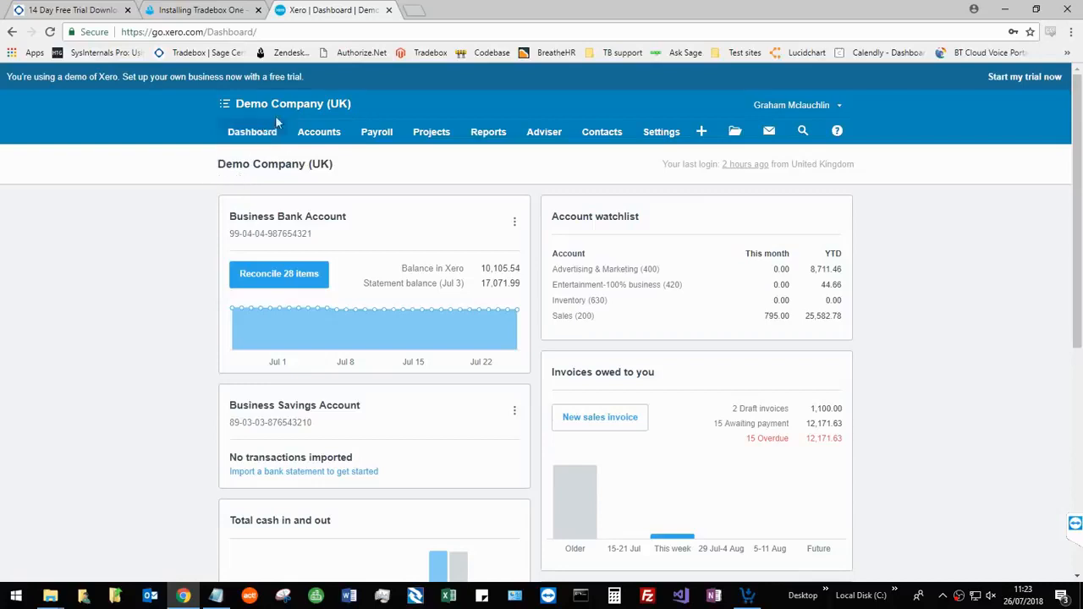
left_click(253, 110)
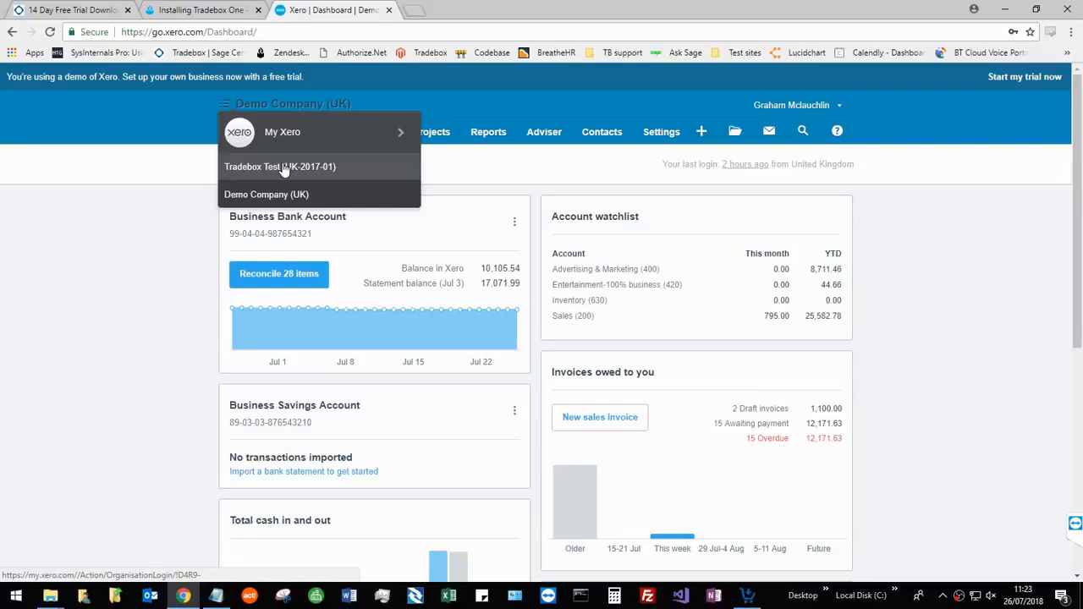
left_click(164, 240)
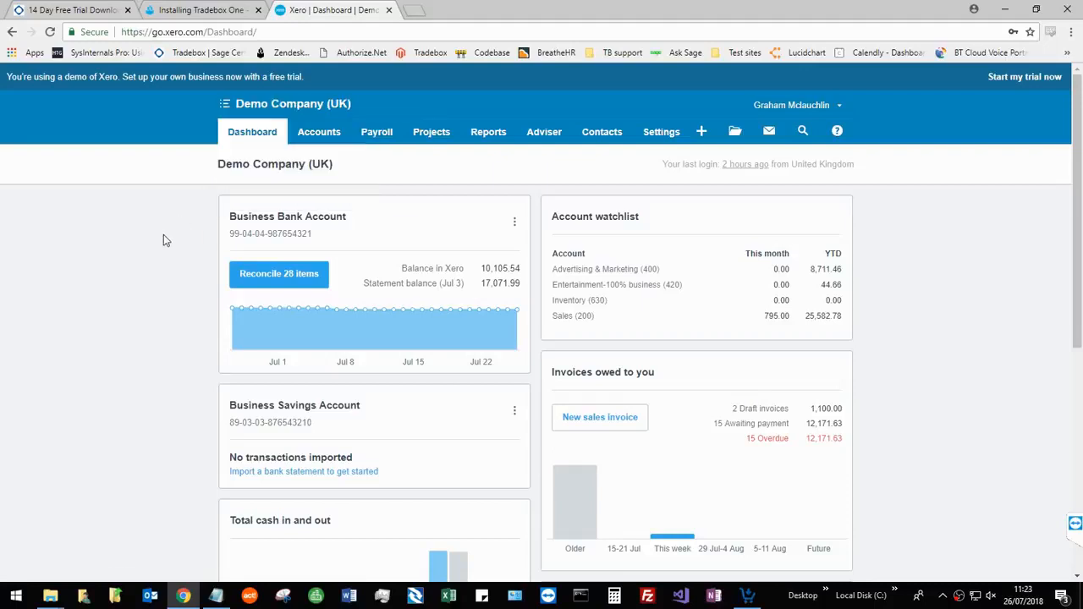
Close the Xero page, return to Tradebox One and open the Xero connection settings of the My EKM Store channel.
left_click(389, 9)
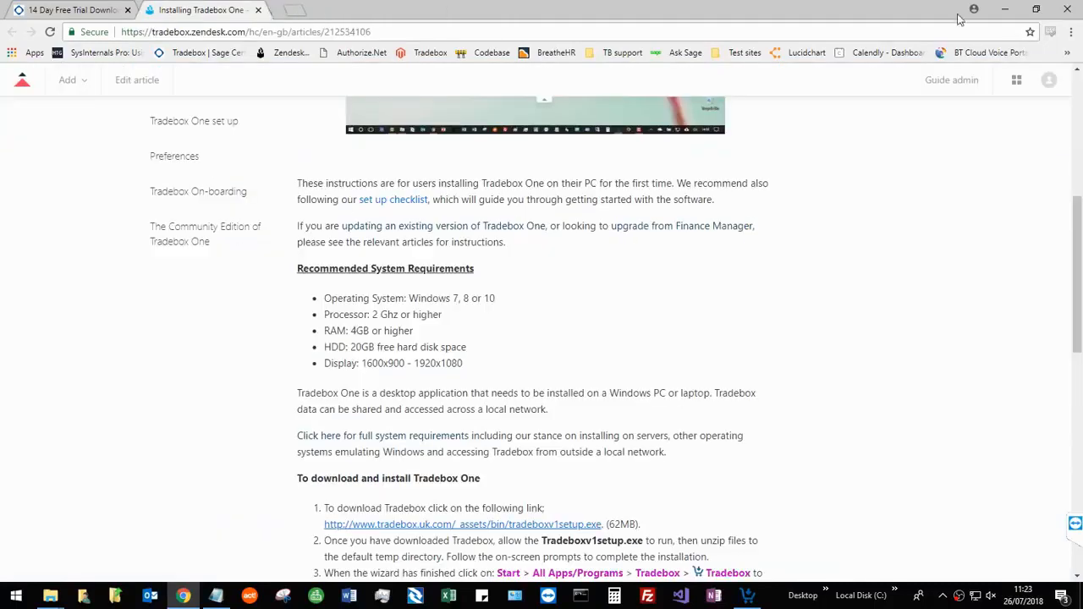
left_click(1009, 10)
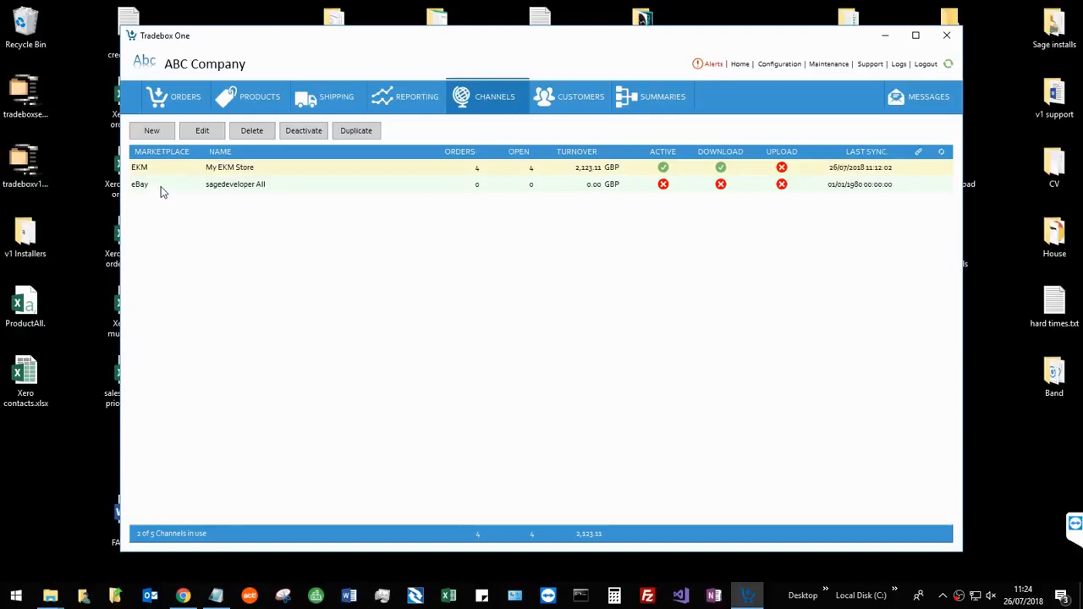
double_click(263, 169)
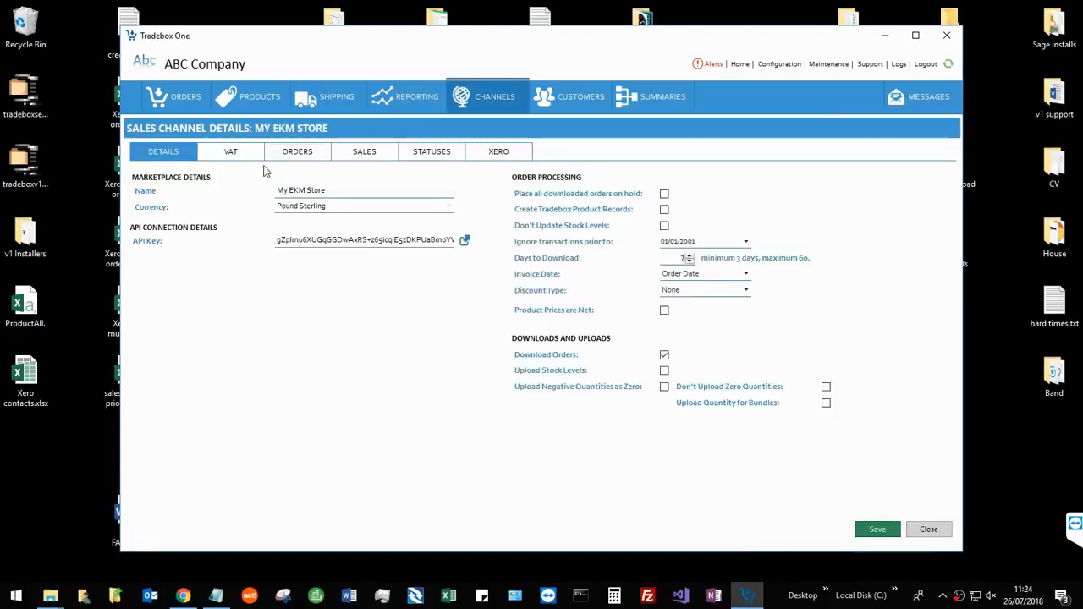
left_click(487, 156)
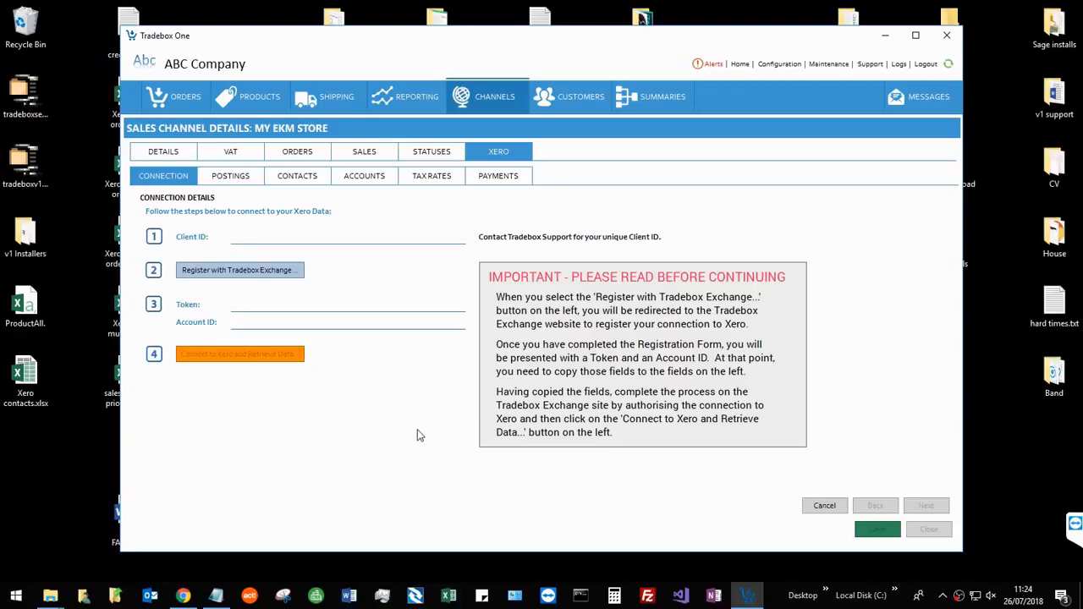
Copy the client ID from the Notepad file Xero - My Client ID.txt and paste it into the channel's Client ID field.
mouse_move(224, 597)
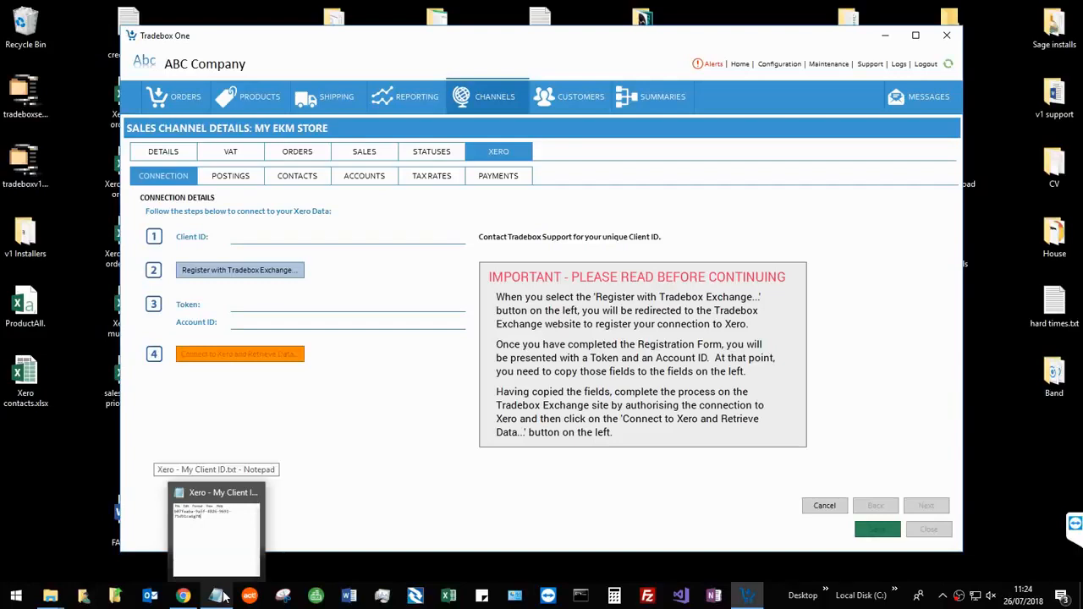
left_click(223, 598)
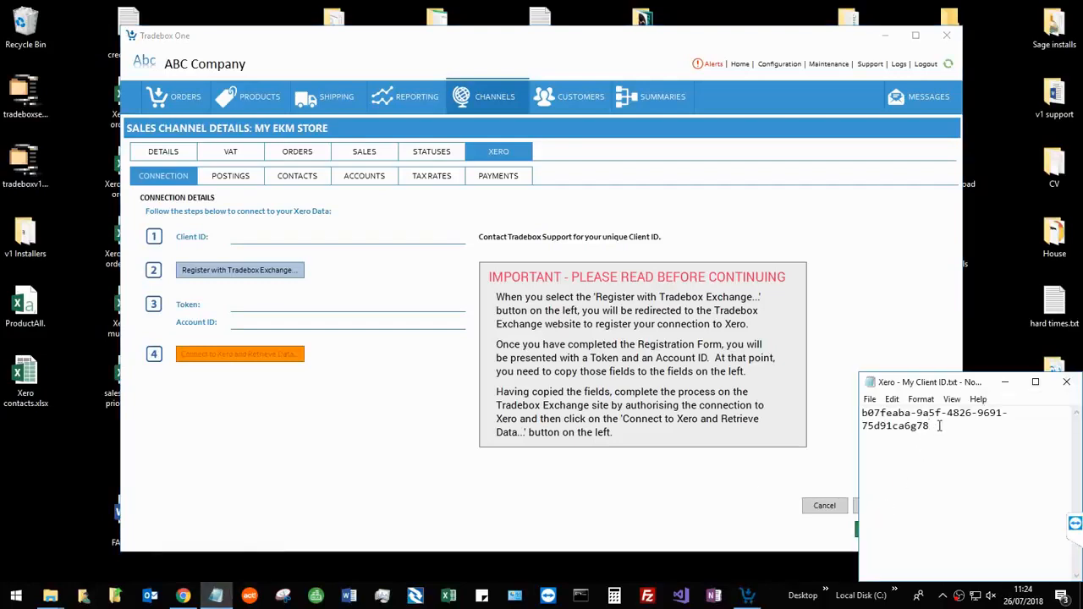
left_click_drag(940, 426, 853, 411)
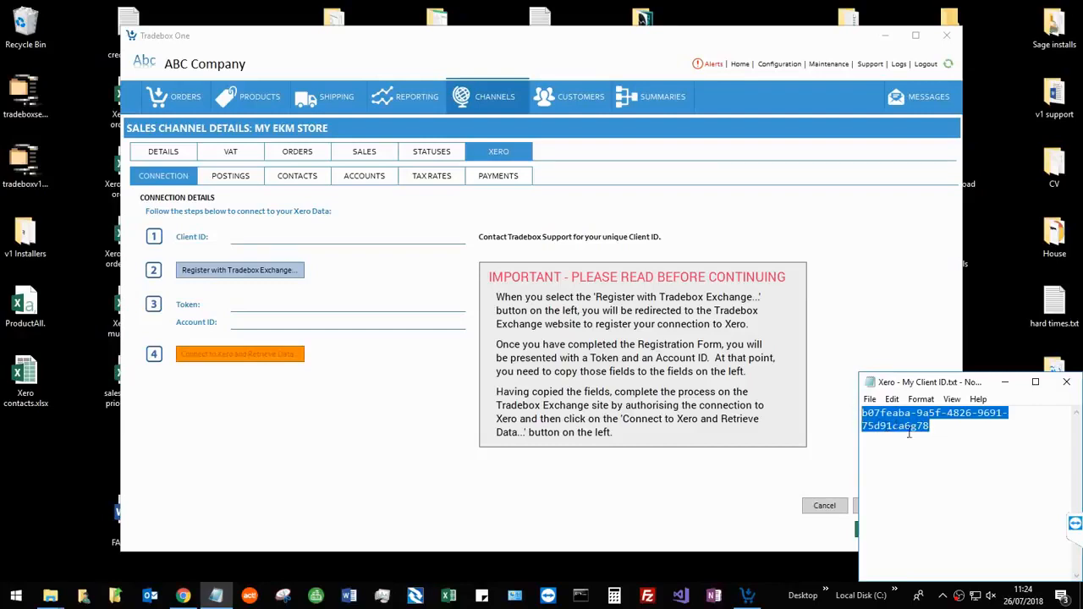
right_click(902, 427)
left_click(931, 275)
left_click(318, 237)
right_click(317, 237)
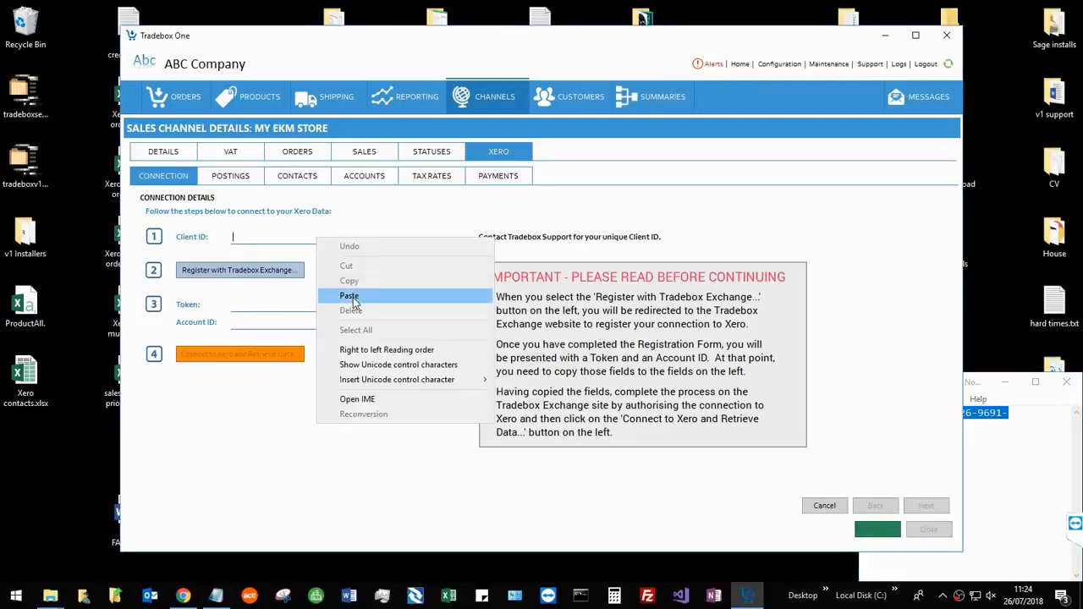
left_click(355, 300)
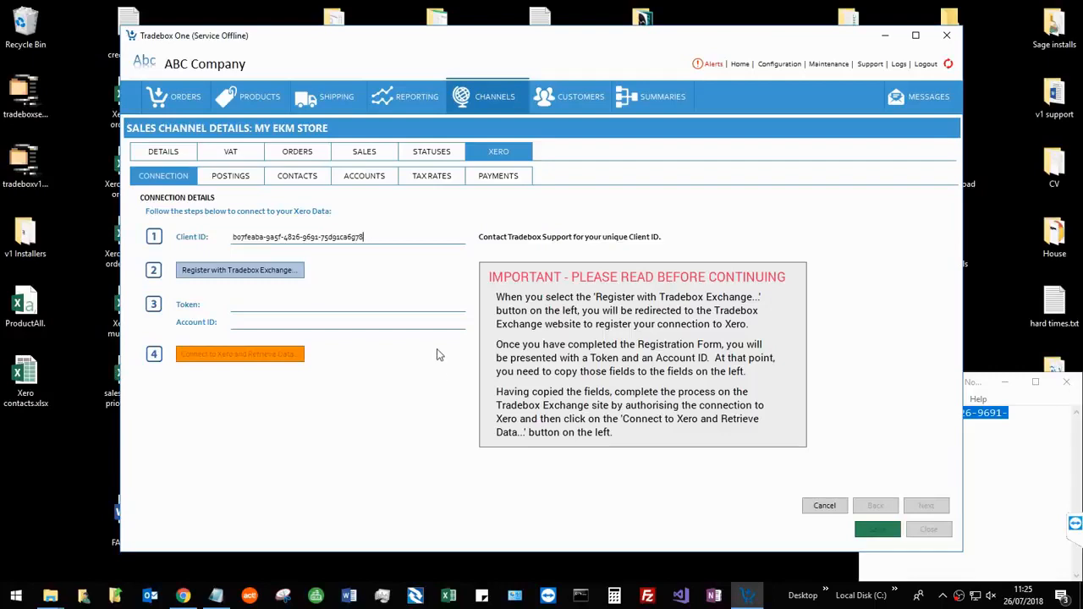
Register a new Tradebox Exchange account for the company Tradebox, entering and confirming the account password.
left_click(244, 269)
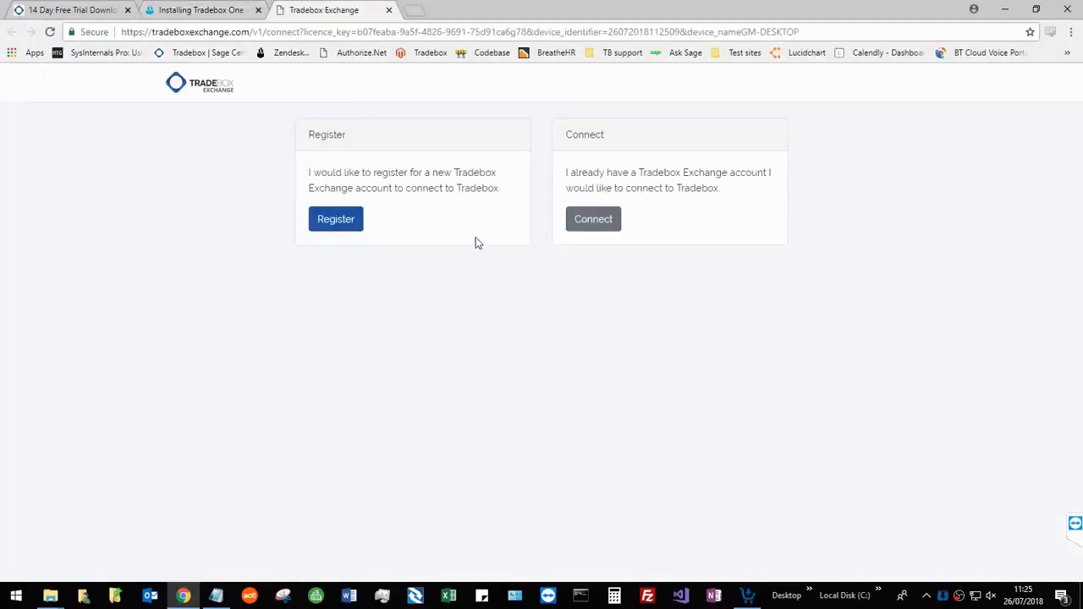
left_click(332, 222)
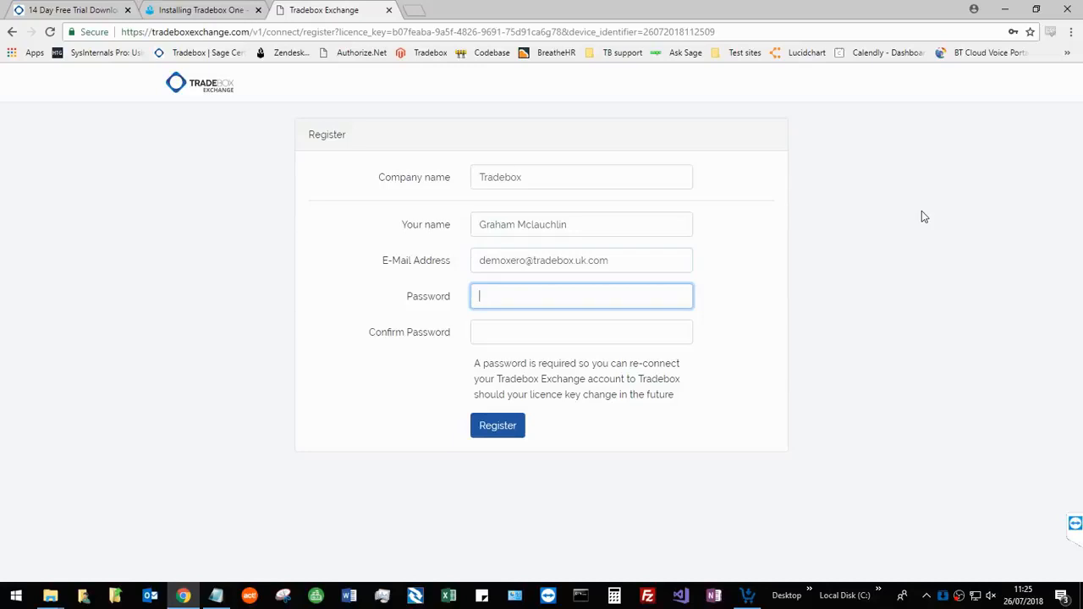
type("*****")
key("Tab")
type("****")
key("Tab")
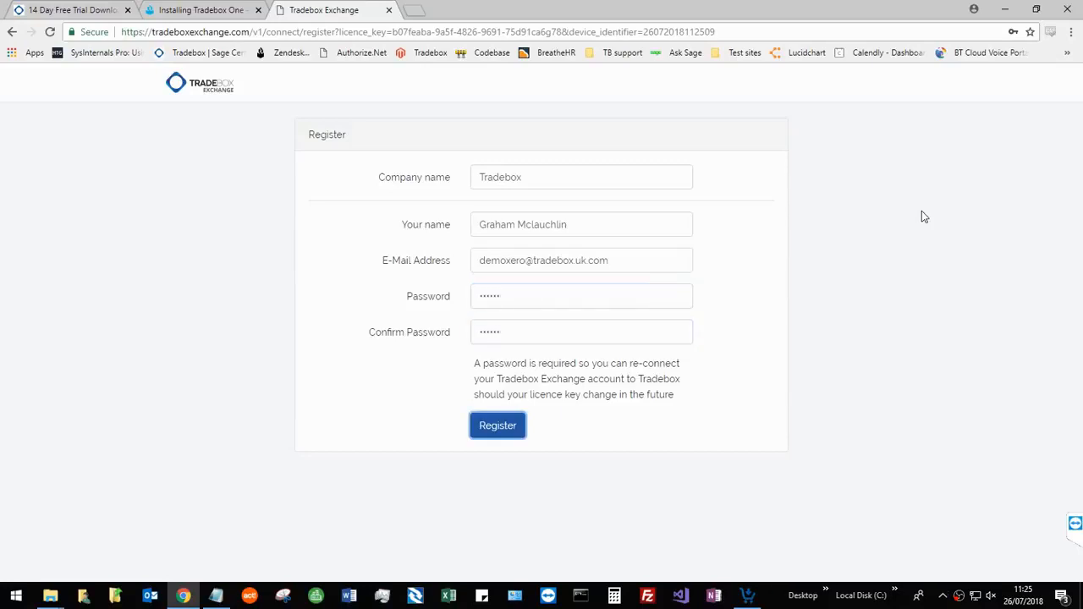
left_click(497, 426)
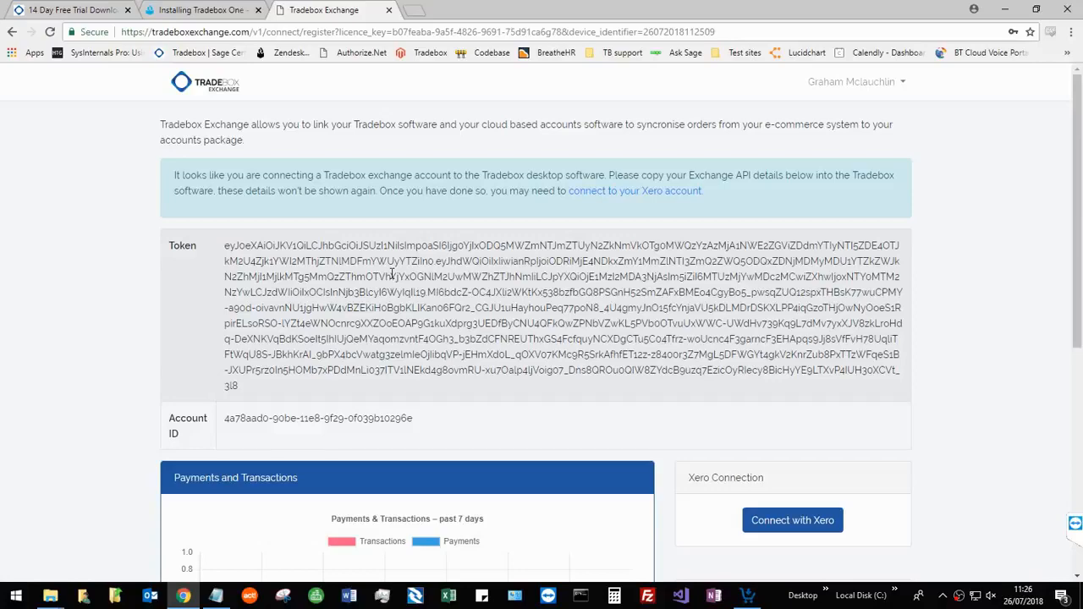
Copy the token from the Tradebox Exchange page and paste it into the Token field in Tradebox One.
triple_click(392, 273)
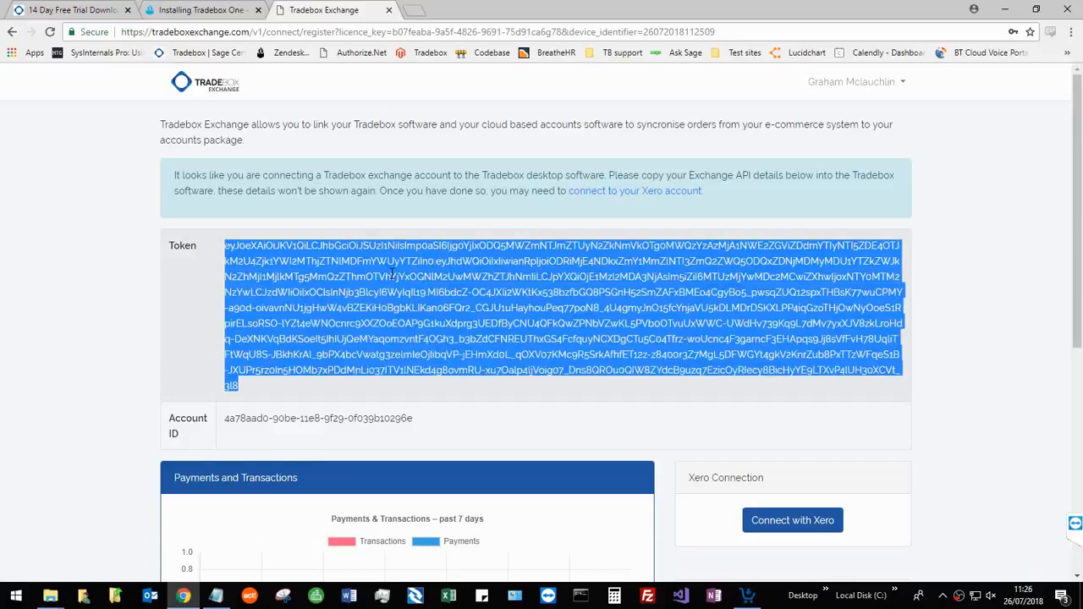
right_click(392, 273)
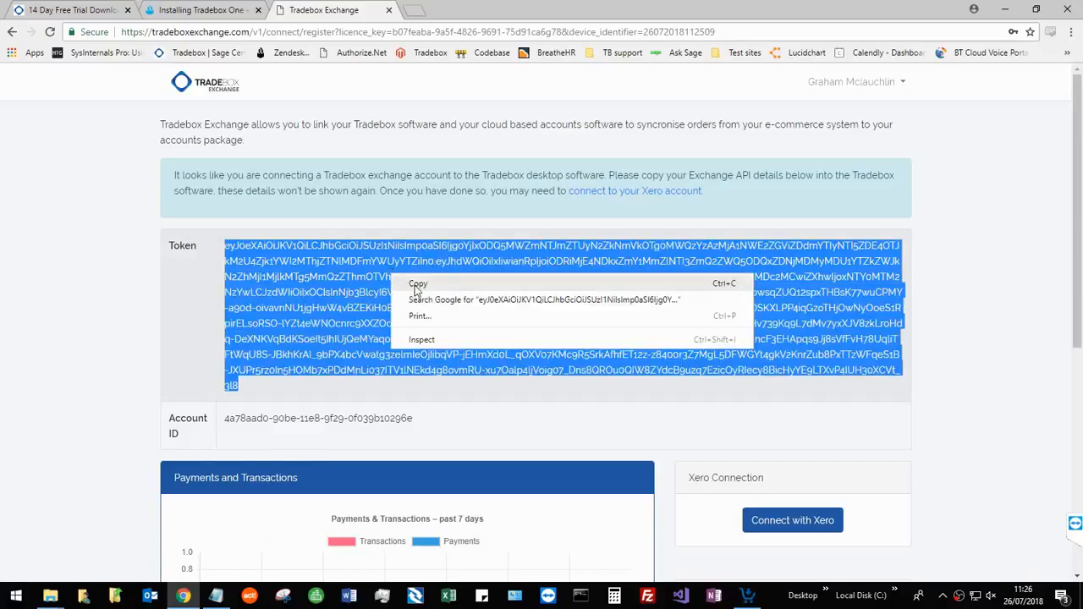
left_click(414, 285)
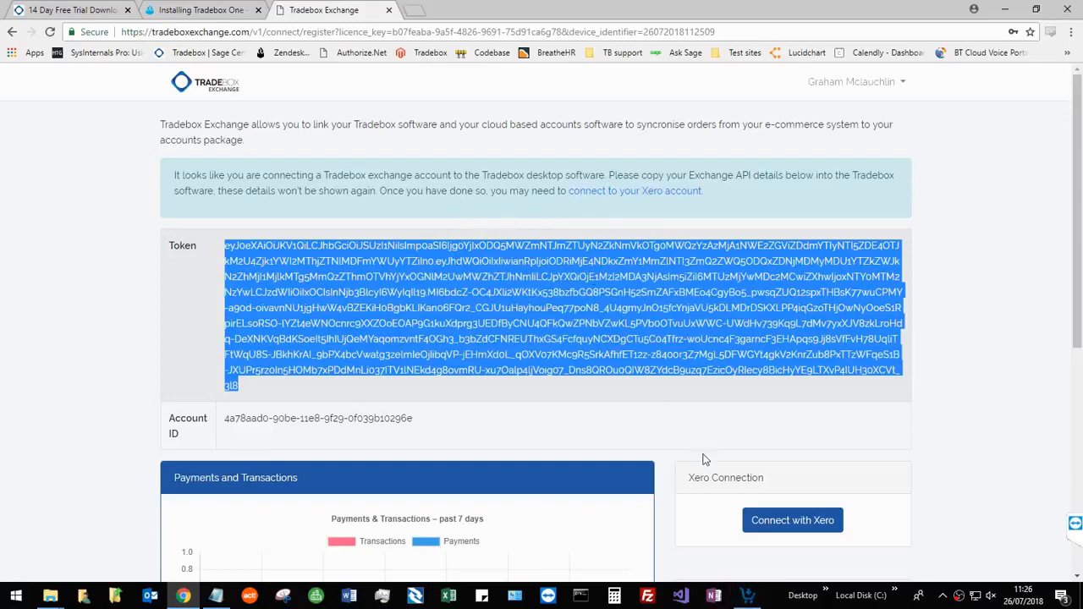
mouse_move(751, 599)
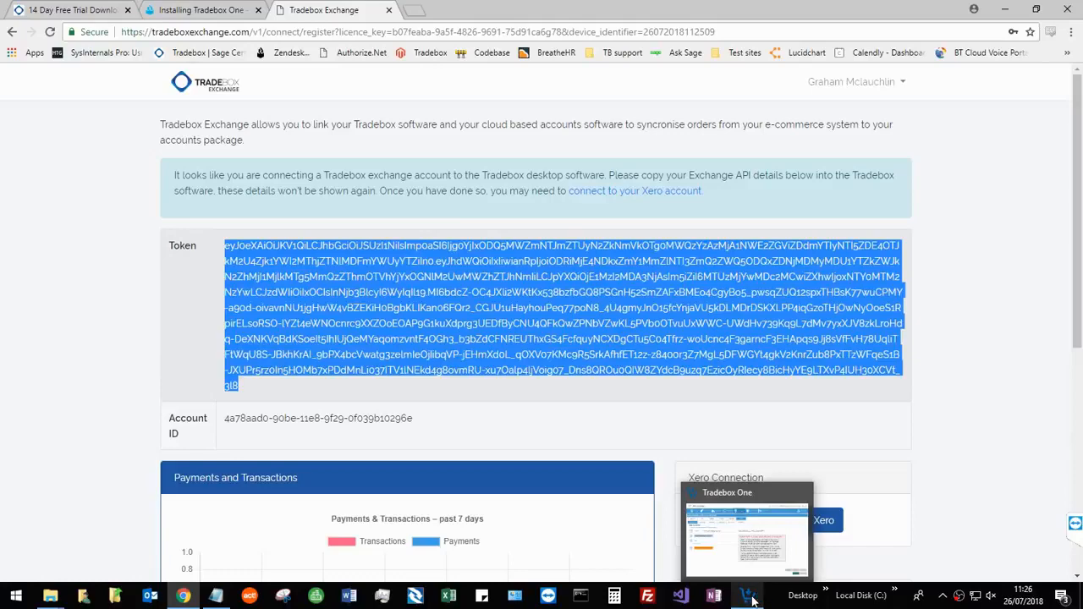
left_click(751, 599)
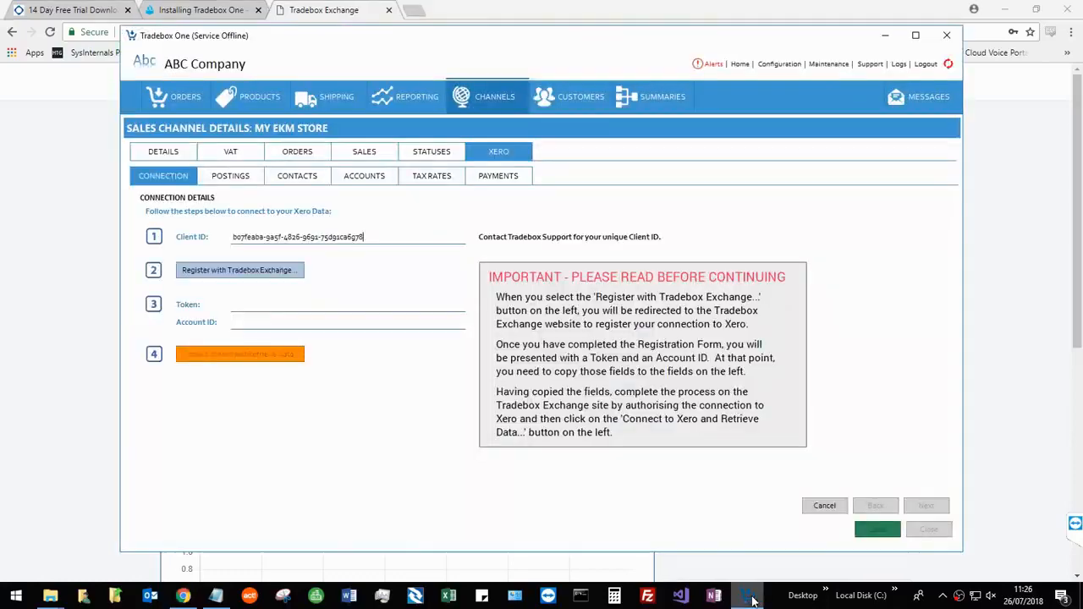
right_click(257, 304)
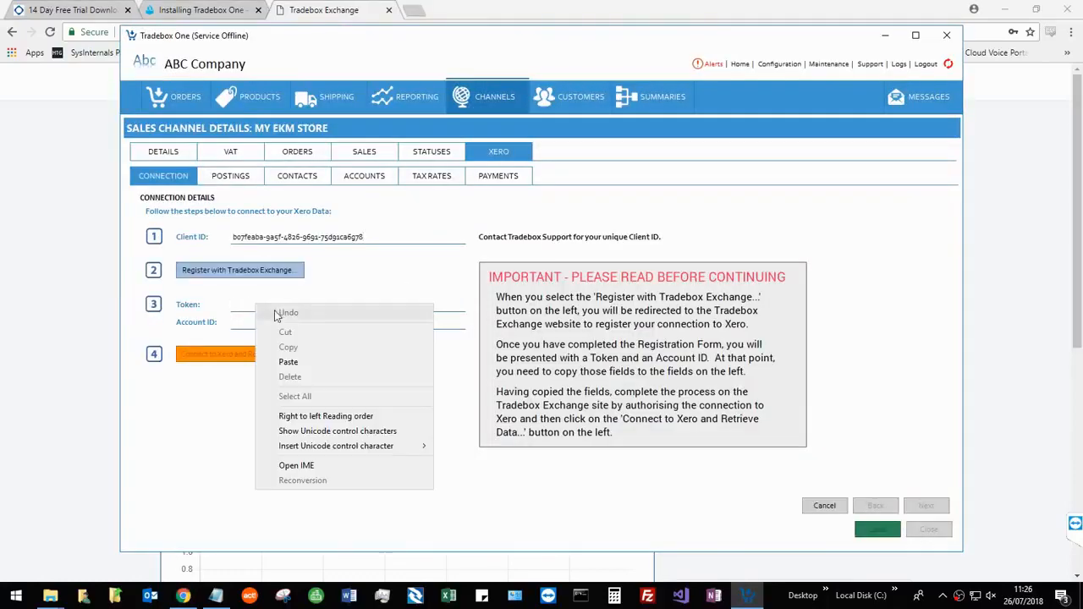
left_click(288, 362)
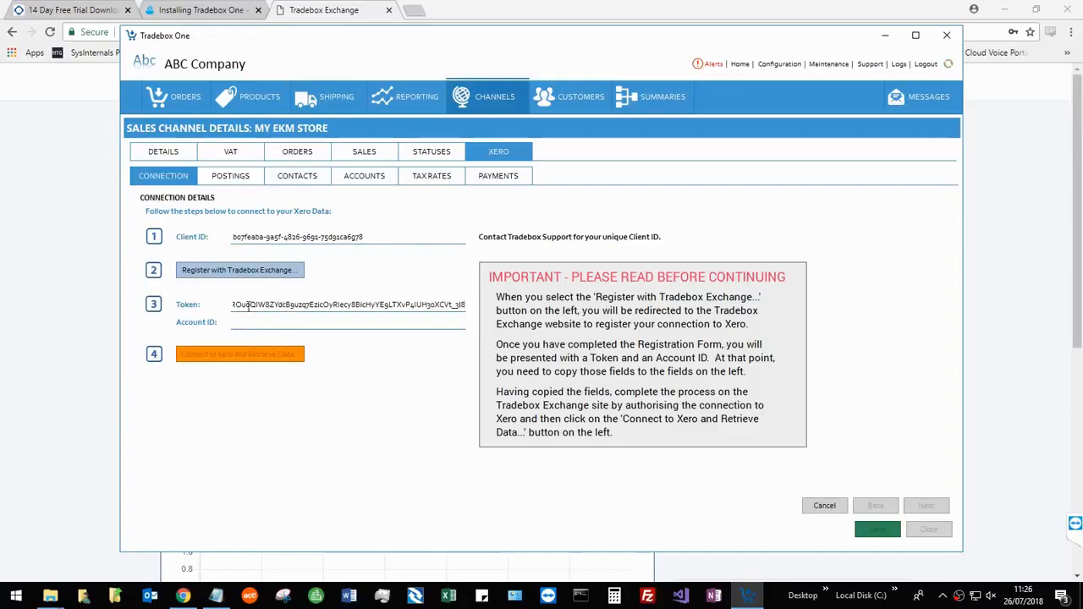
Copy the account ID from the Tradebox Exchange page and paste it into the Account ID field in Tradebox One.
left_click(73, 367)
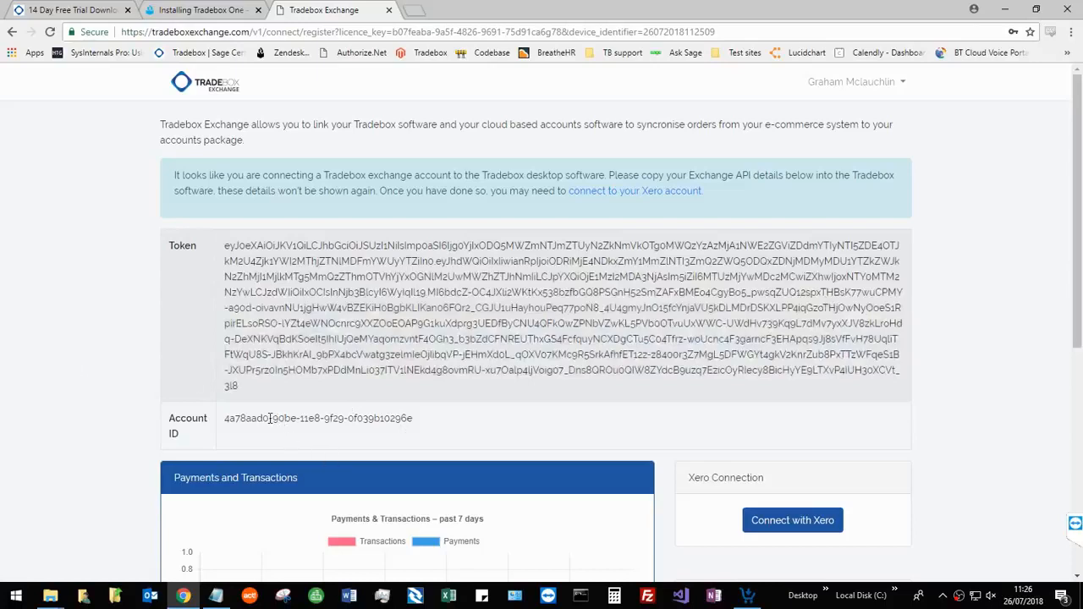
triple_click(270, 418)
right_click(272, 418)
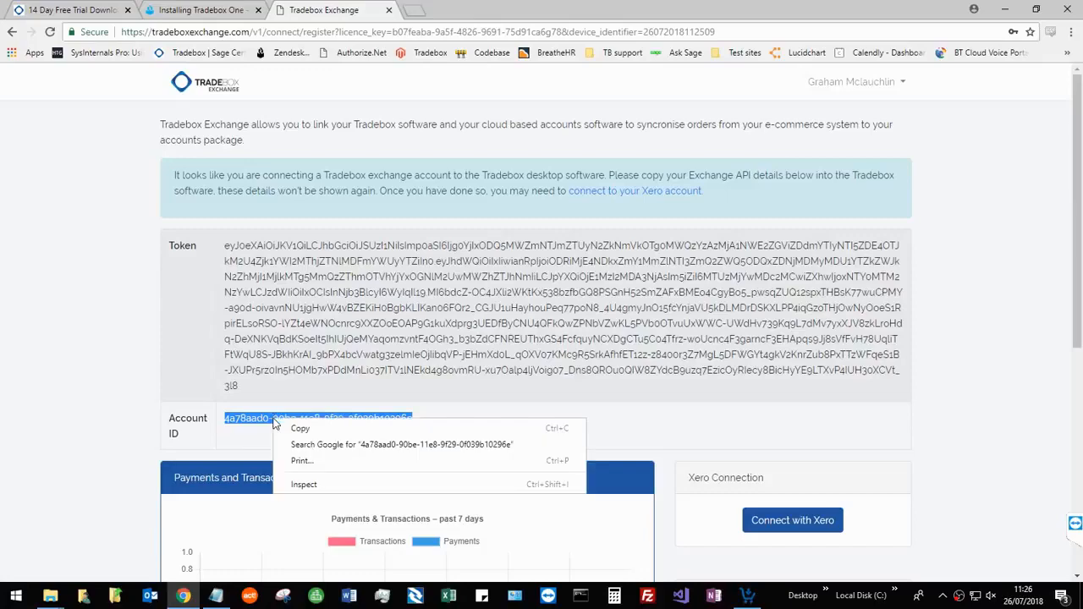
left_click(301, 429)
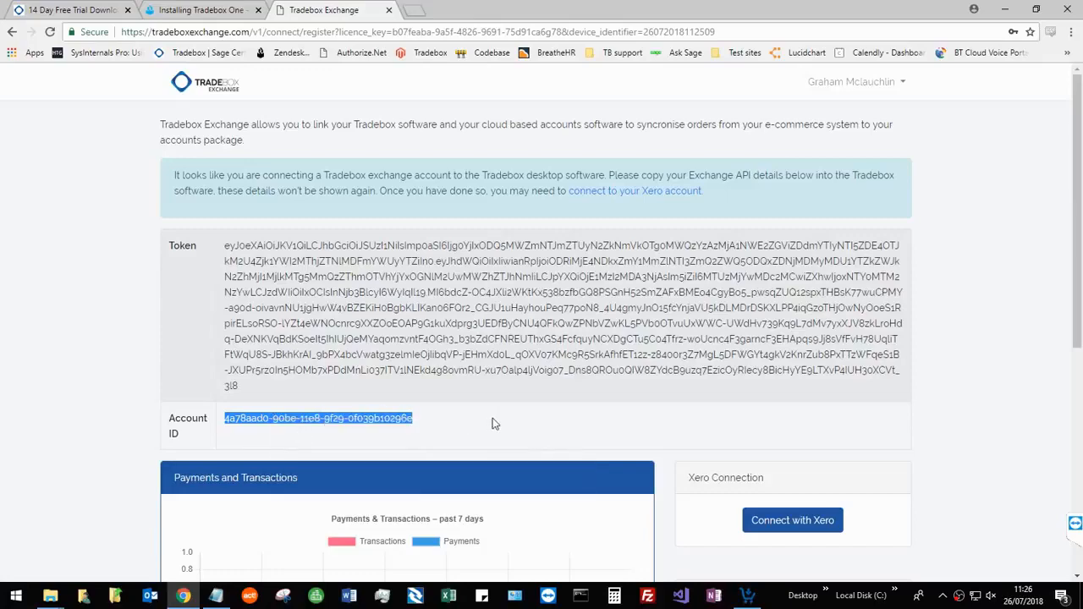
left_click(748, 596)
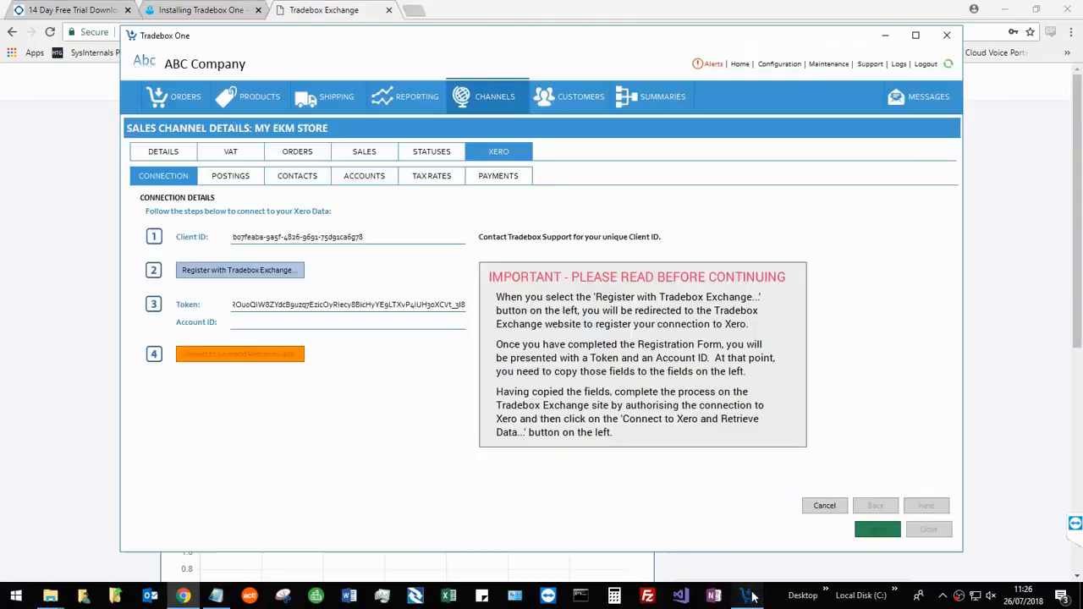
right_click(263, 322)
left_click(296, 380)
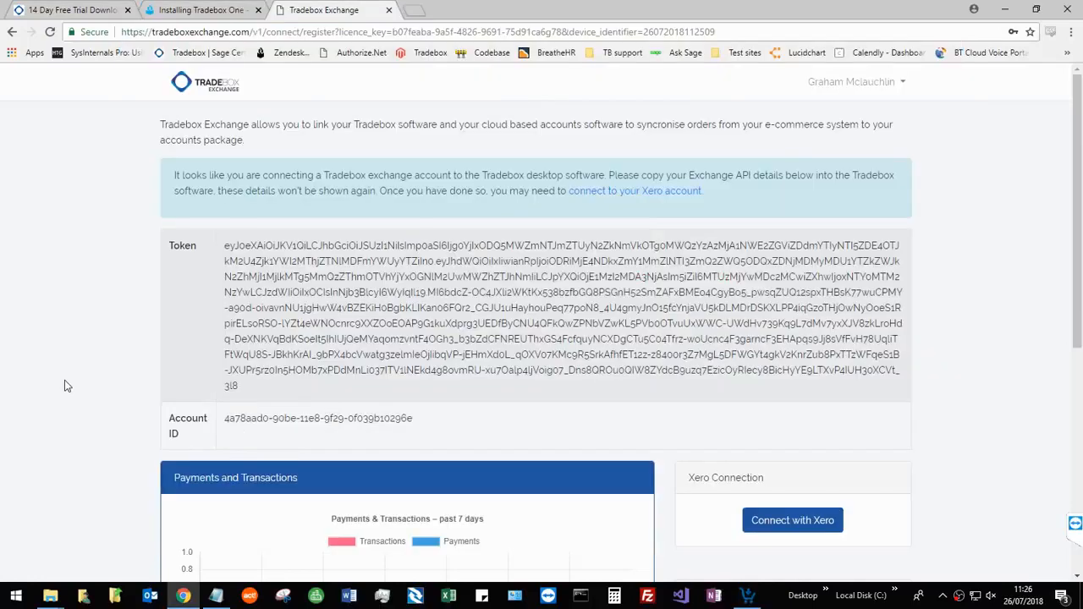
Connect Tradebox Exchange to Xero, authorising access for 30 minutes to the Demo Company (UK) organisation.
left_click(65, 382)
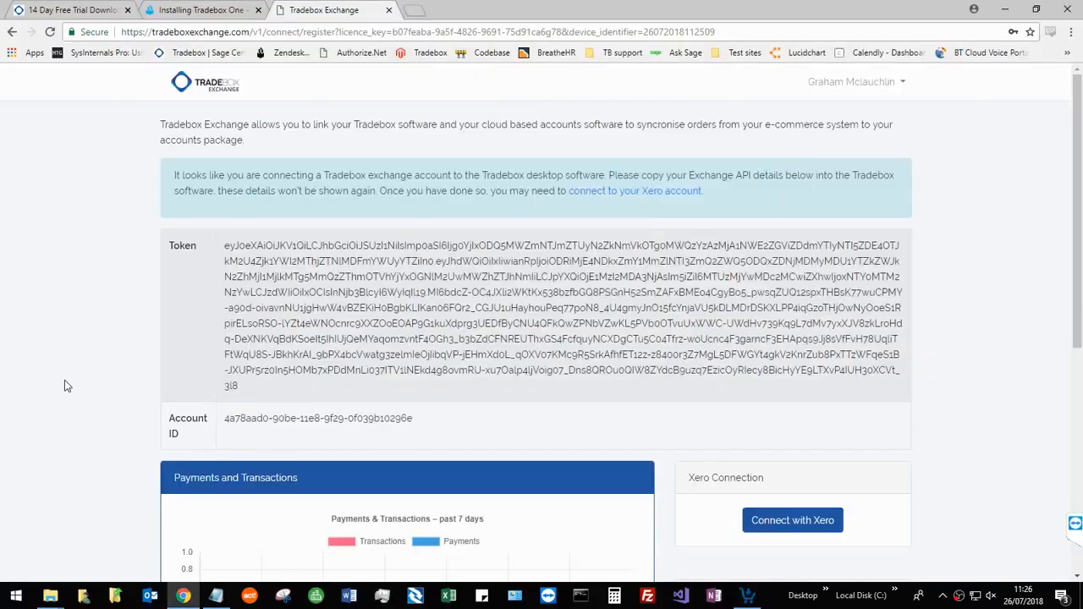
left_click(779, 522)
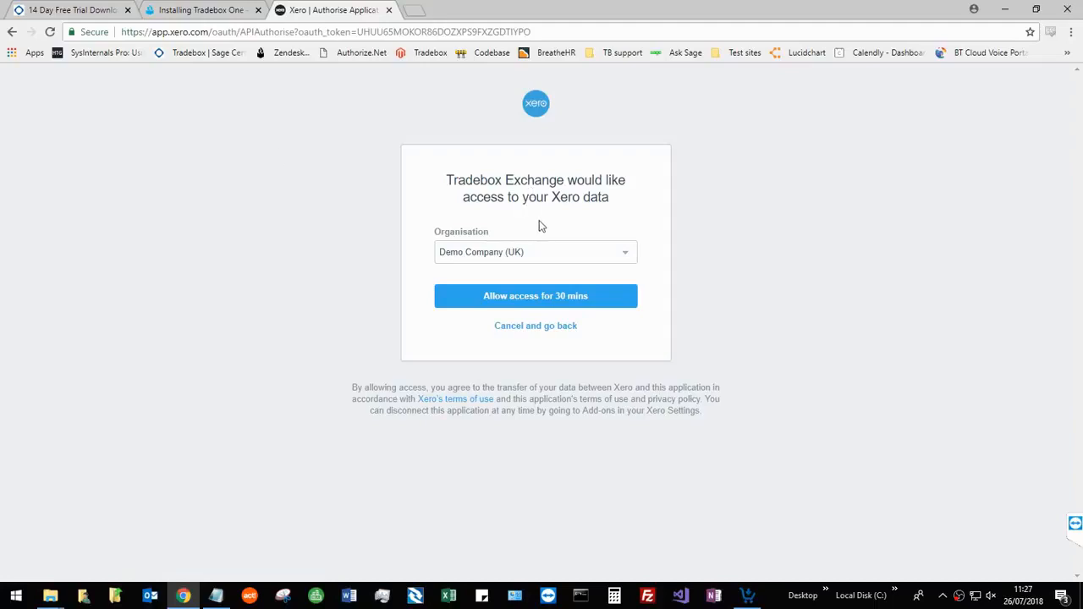
left_click(553, 257)
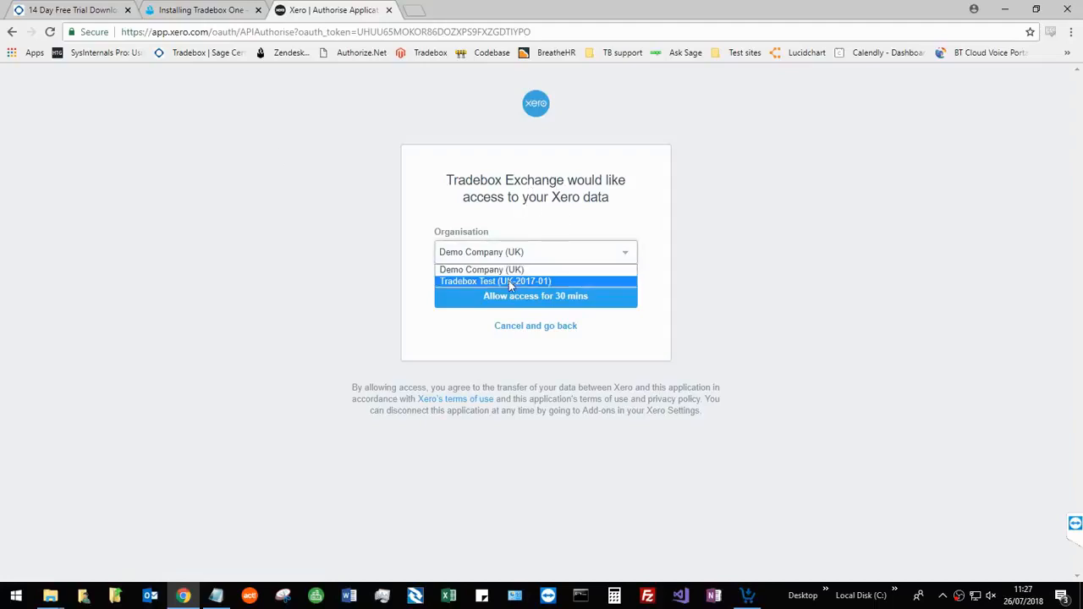
left_click(485, 271)
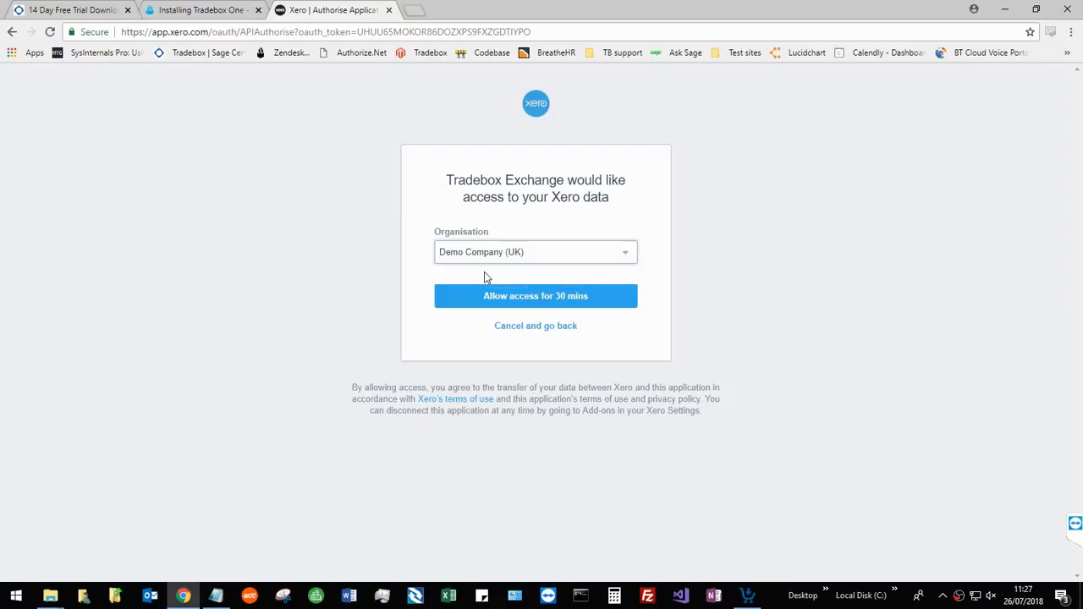
left_click(609, 298)
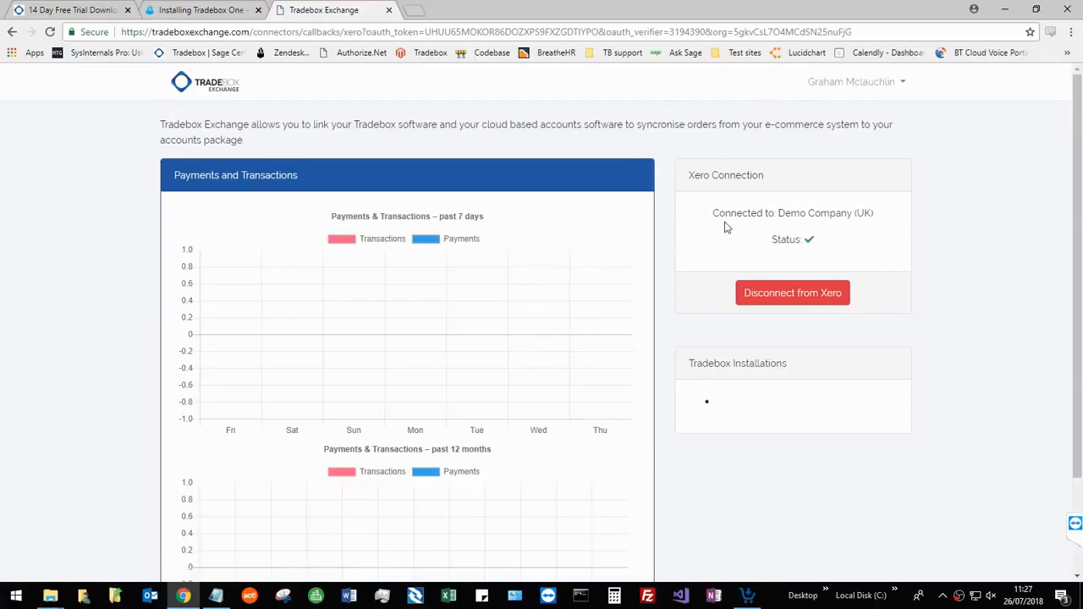
Check the Xero connection status in Tradebox Exchange, then switch to Tradebox One and connect to Xero to retrieve its data.
left_click_drag(712, 213, 885, 219)
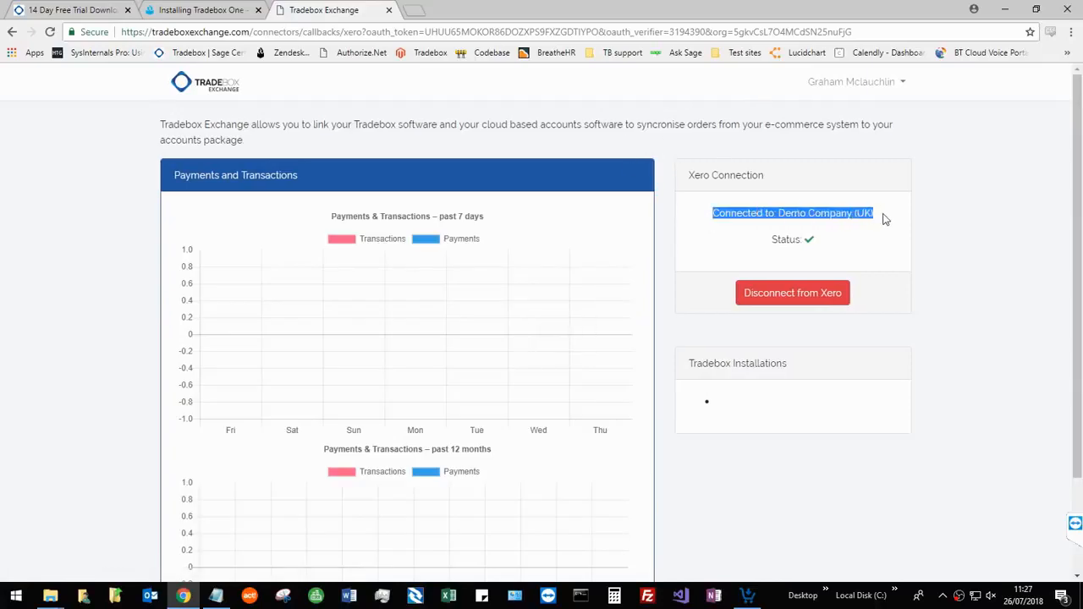
left_click(890, 238)
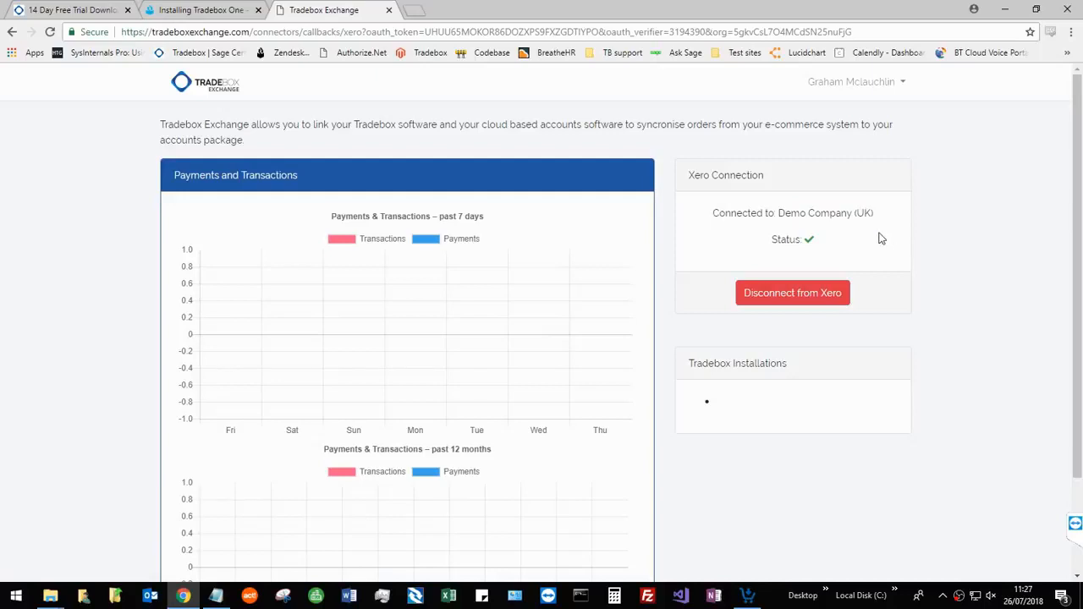
left_click(1006, 10)
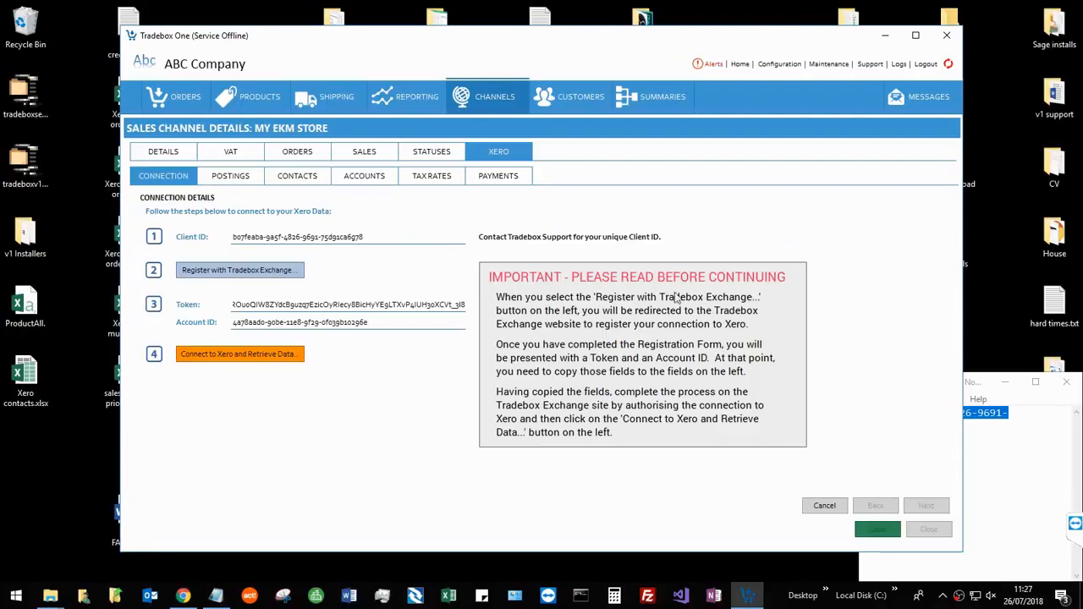
left_click(226, 361)
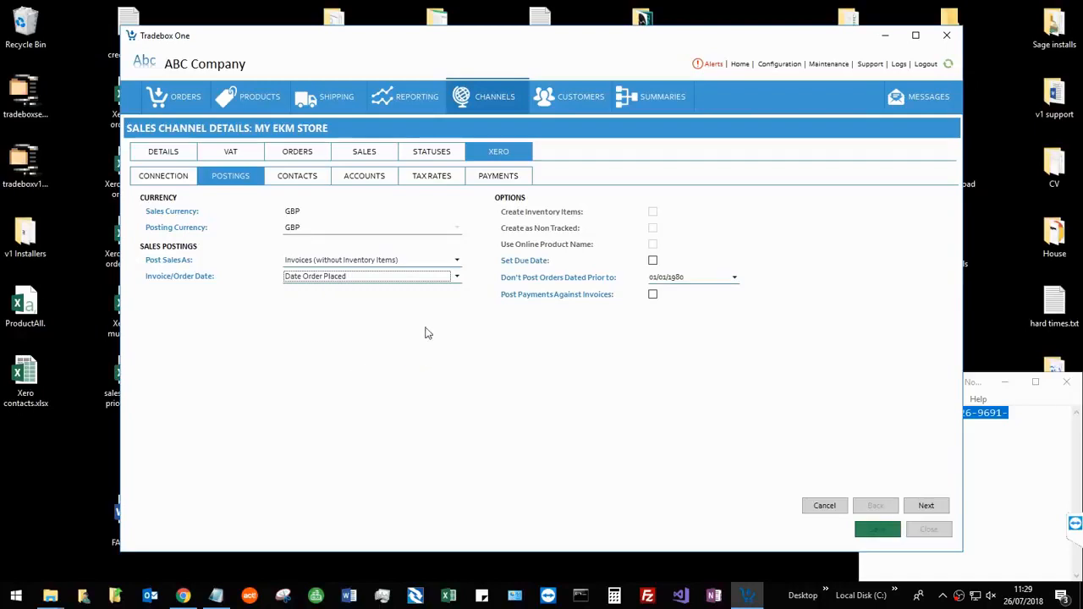
Choose to post sales as Invoices (without Inventory Items), with Date Order Placed as the invoice date.
left_click(407, 262)
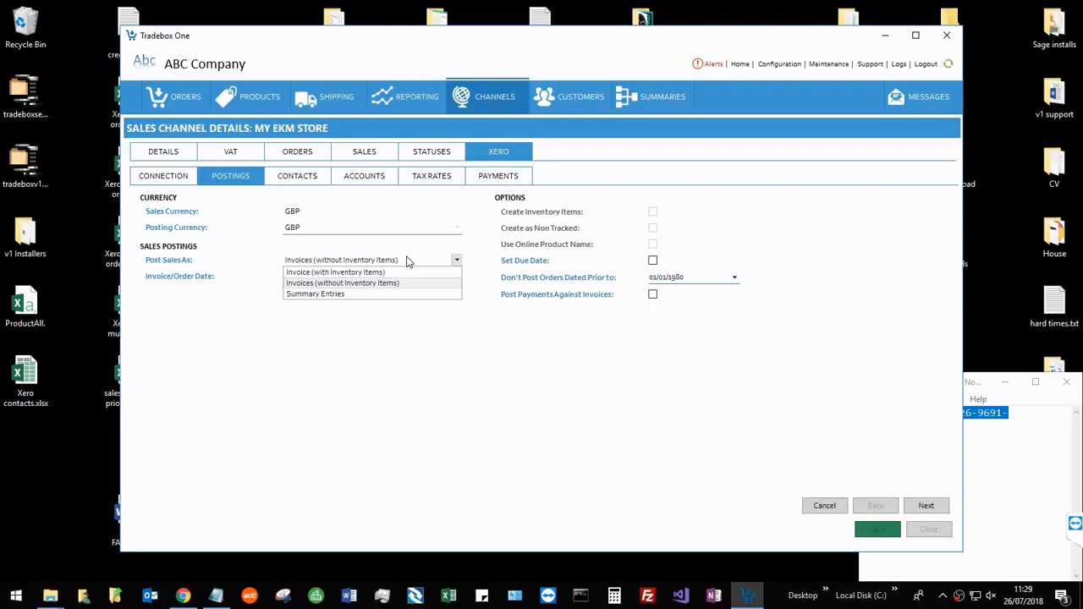
left_click(406, 261)
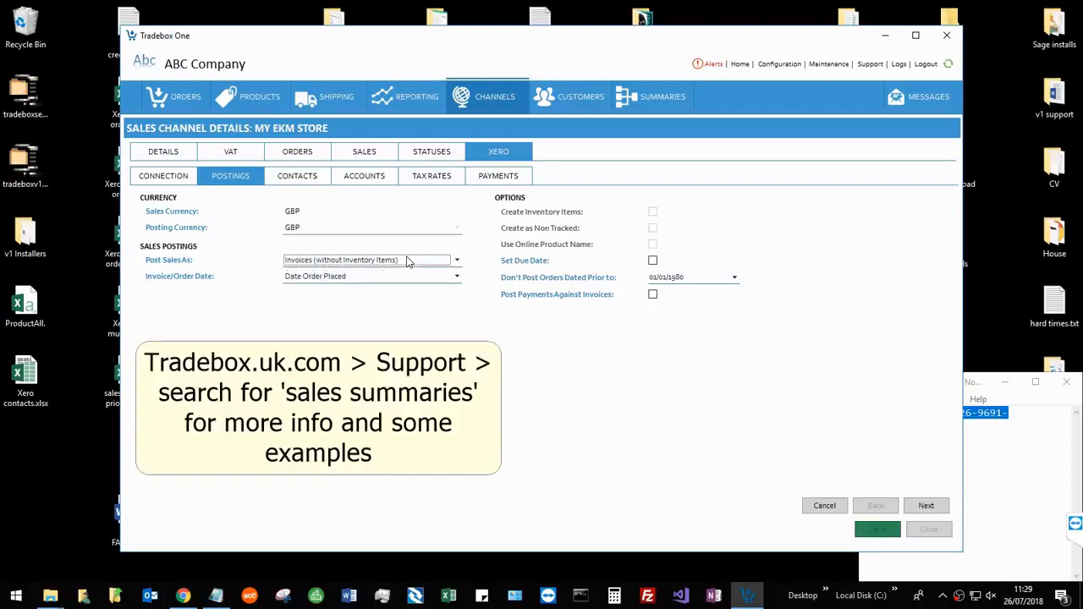
left_click(364, 279)
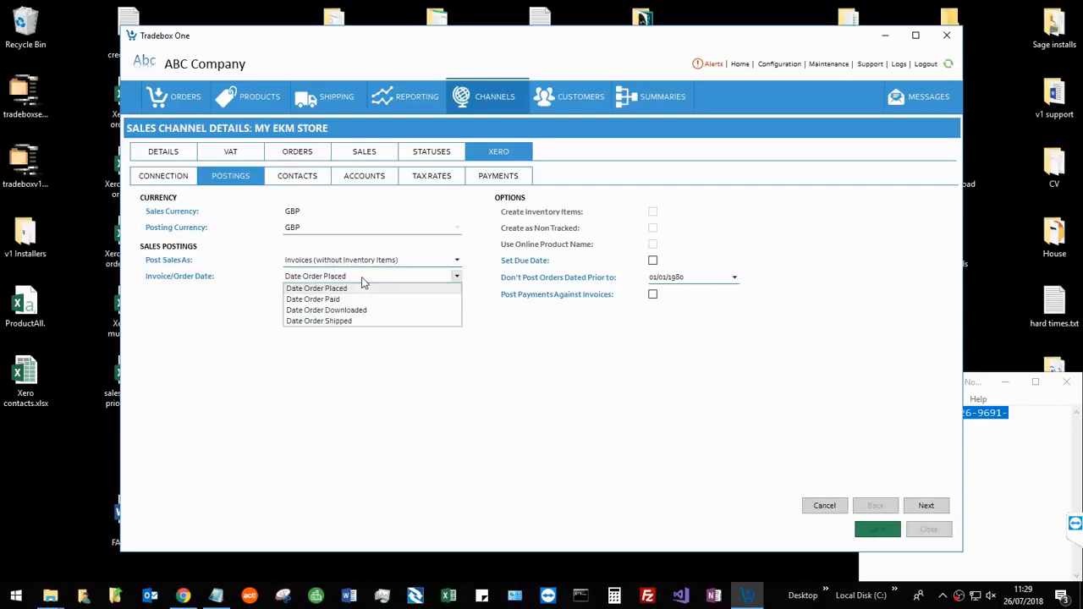
left_click(362, 286)
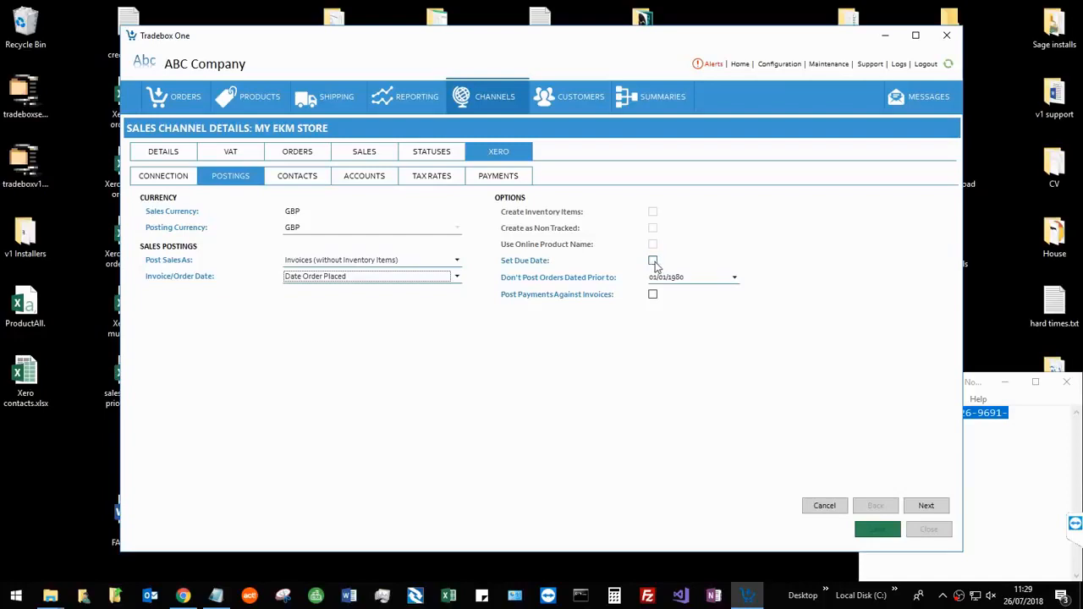
Exclude orders dated prior to 23/07/2018 from posting, enable posting payments against invoices, and continue to the contact settings.
left_click(702, 278)
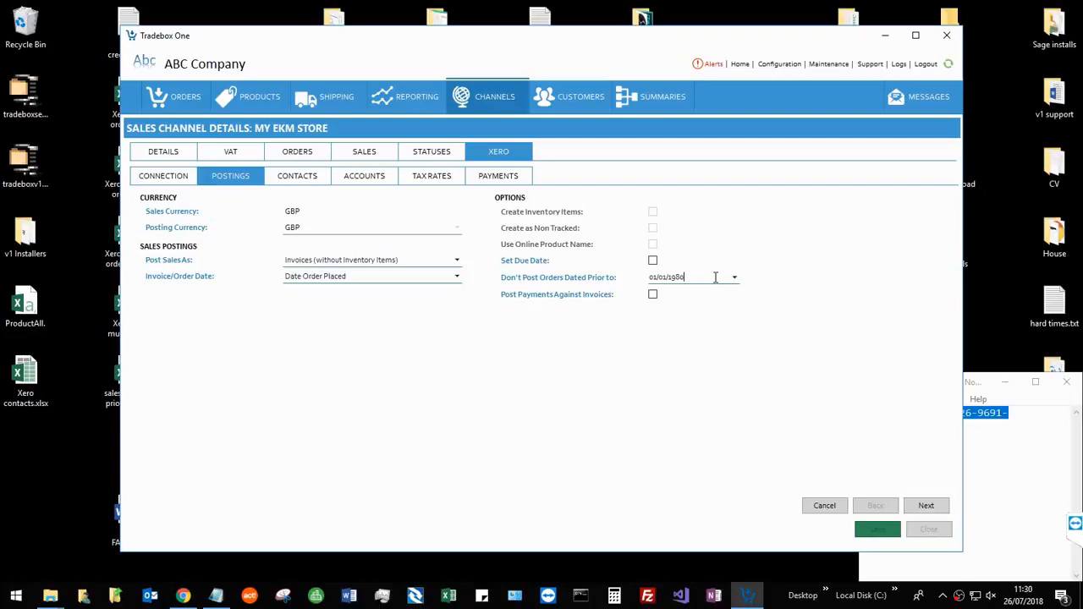
left_click_drag(715, 277, 623, 277)
left_click(734, 278)
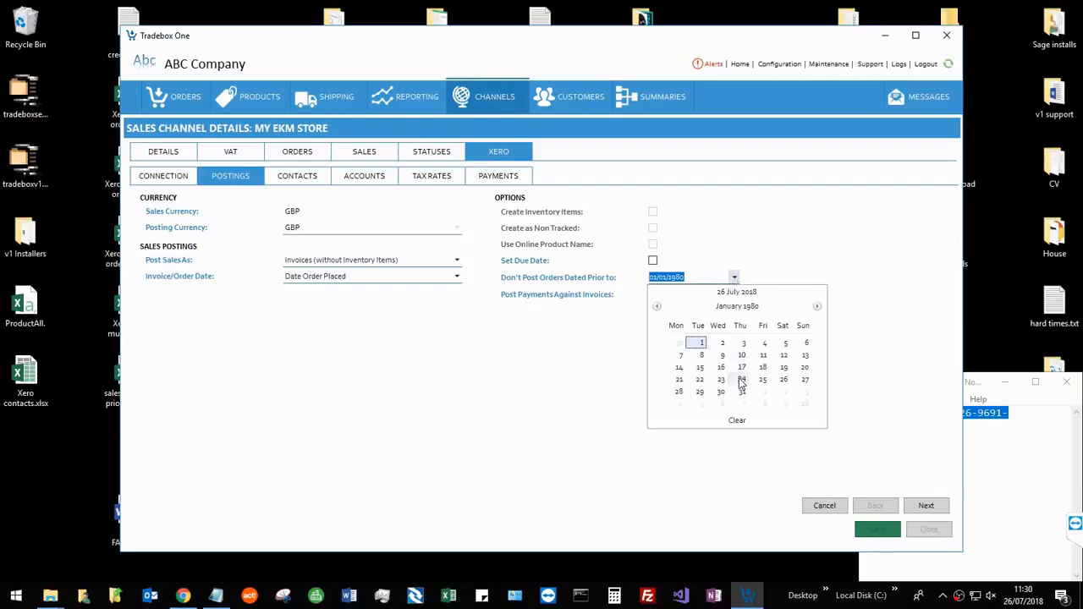
left_click(739, 292)
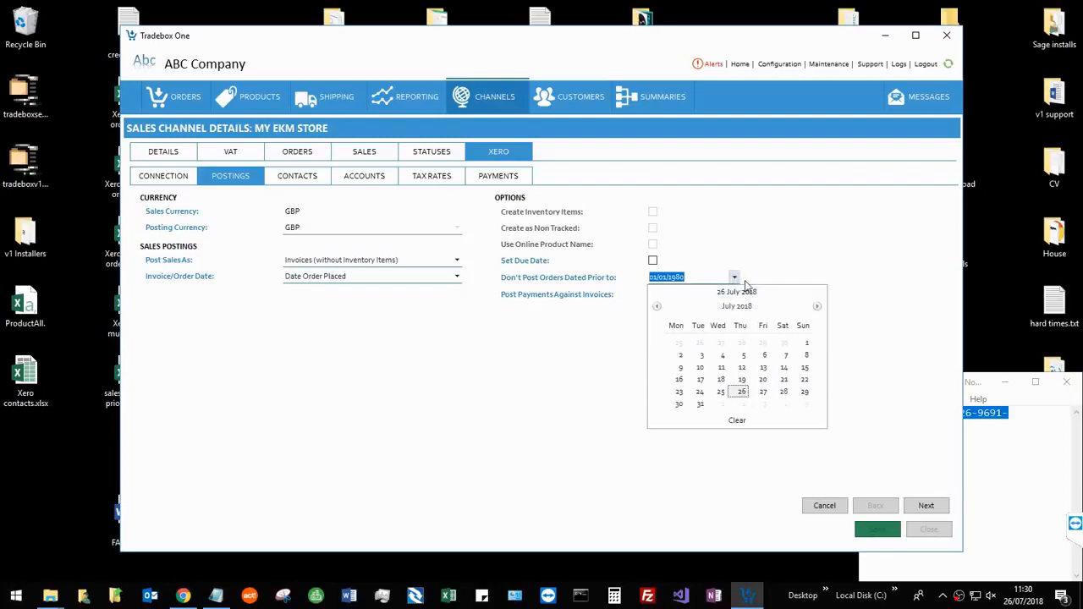
left_click(680, 393)
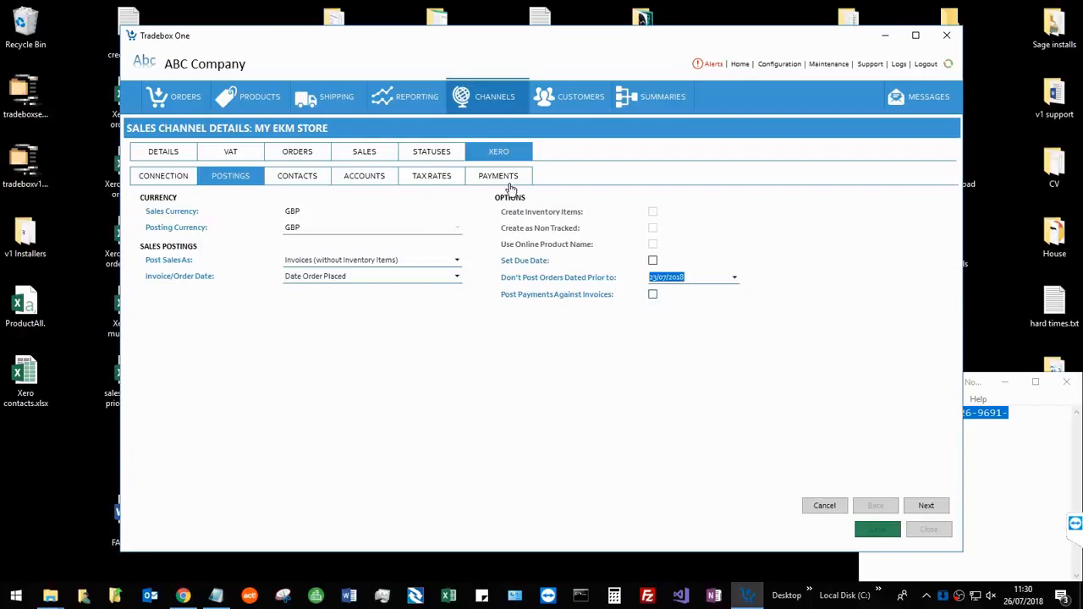
left_click(653, 296)
left_click(929, 506)
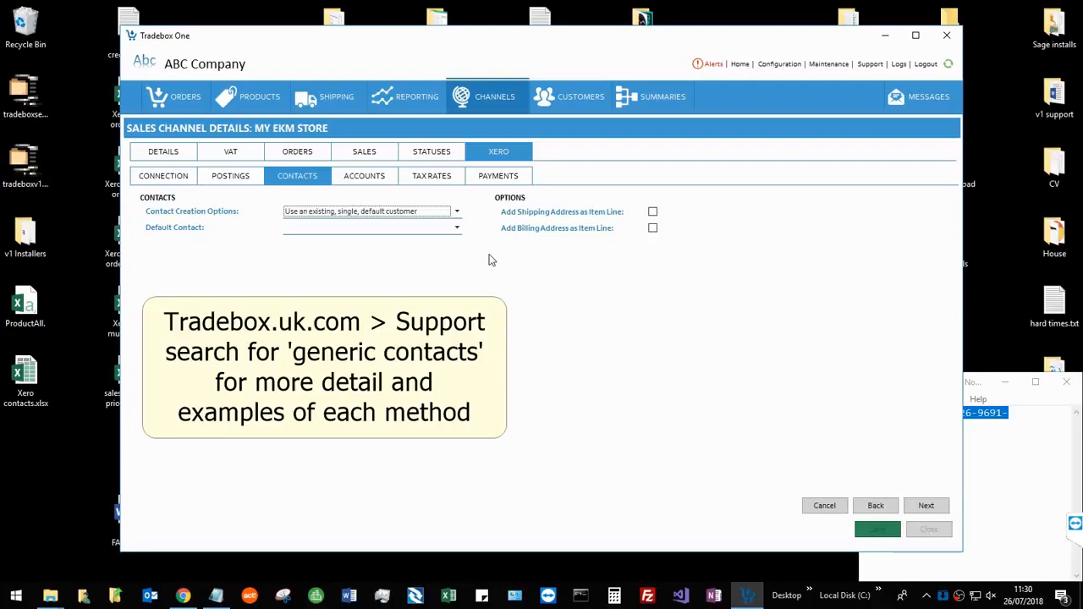
Use an existing, single, default customer for contacts, set the default contact to 24 Locks, and continue to the account settings.
left_click(421, 213)
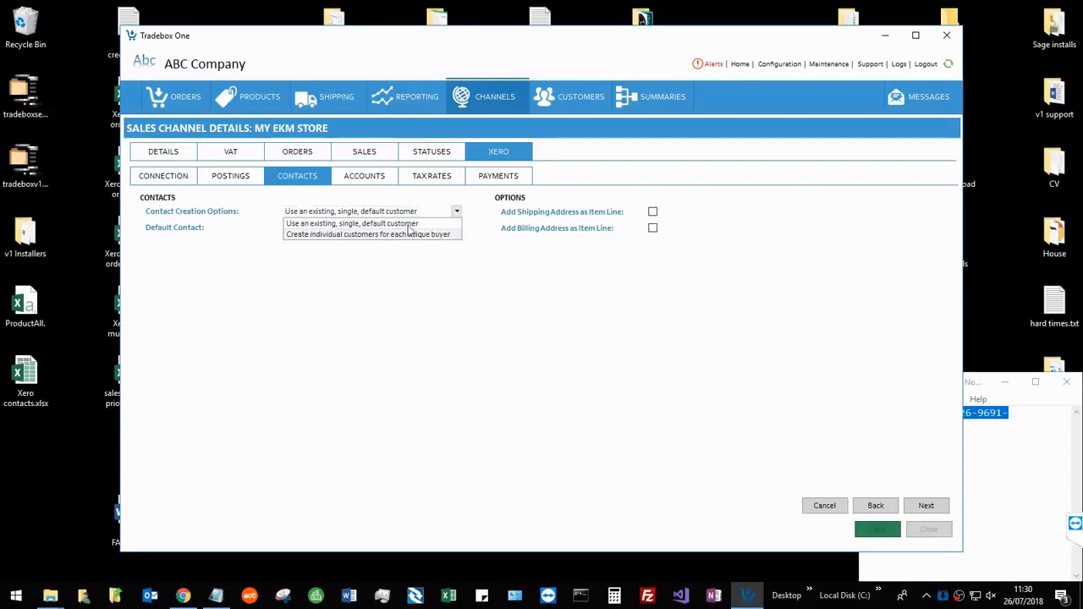
left_click(404, 223)
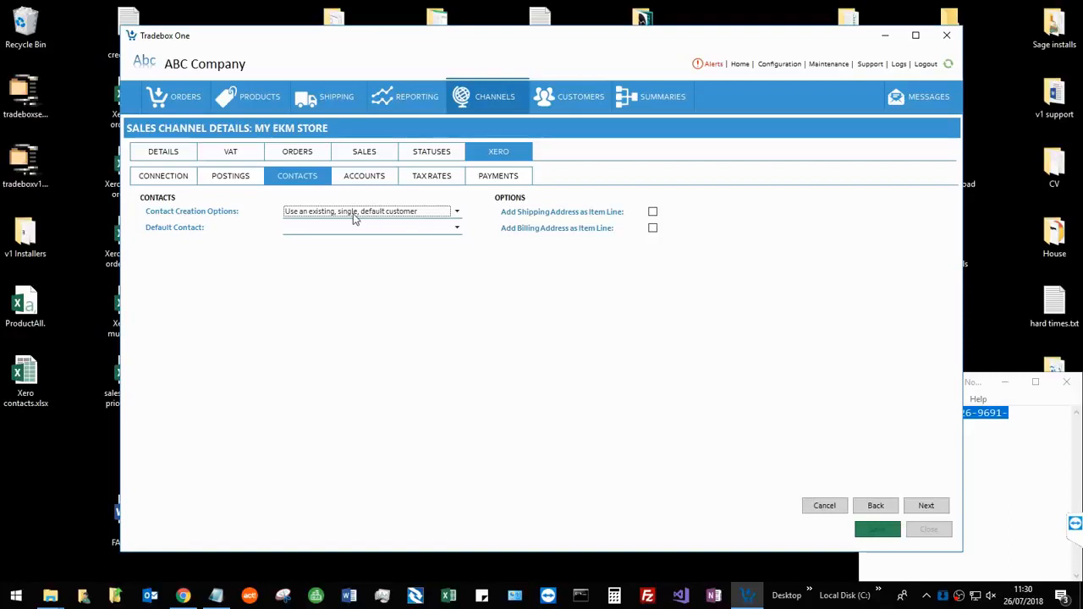
left_click(333, 228)
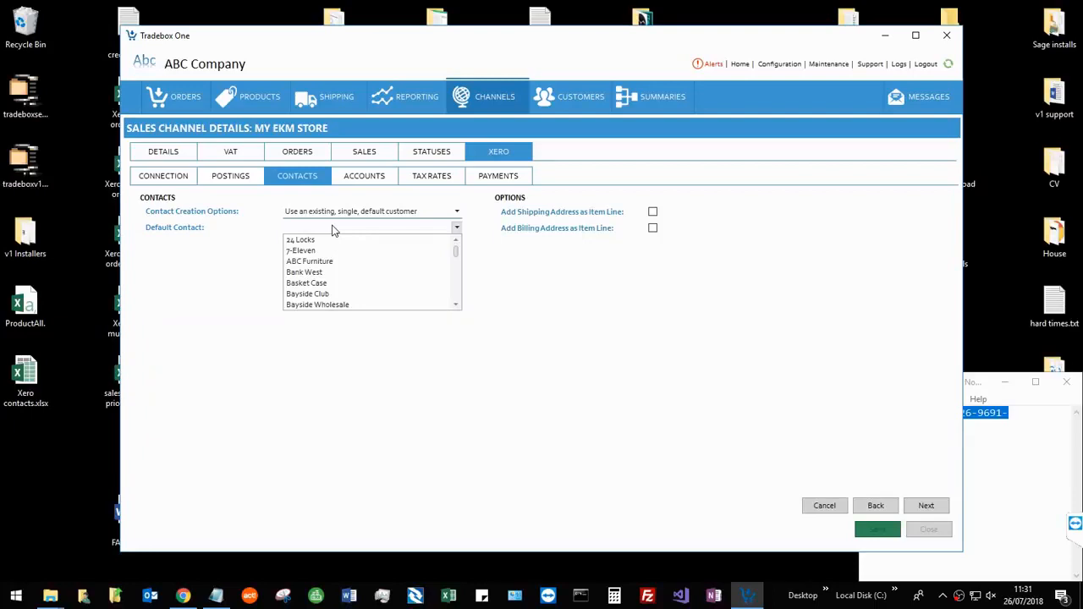
left_click(327, 240)
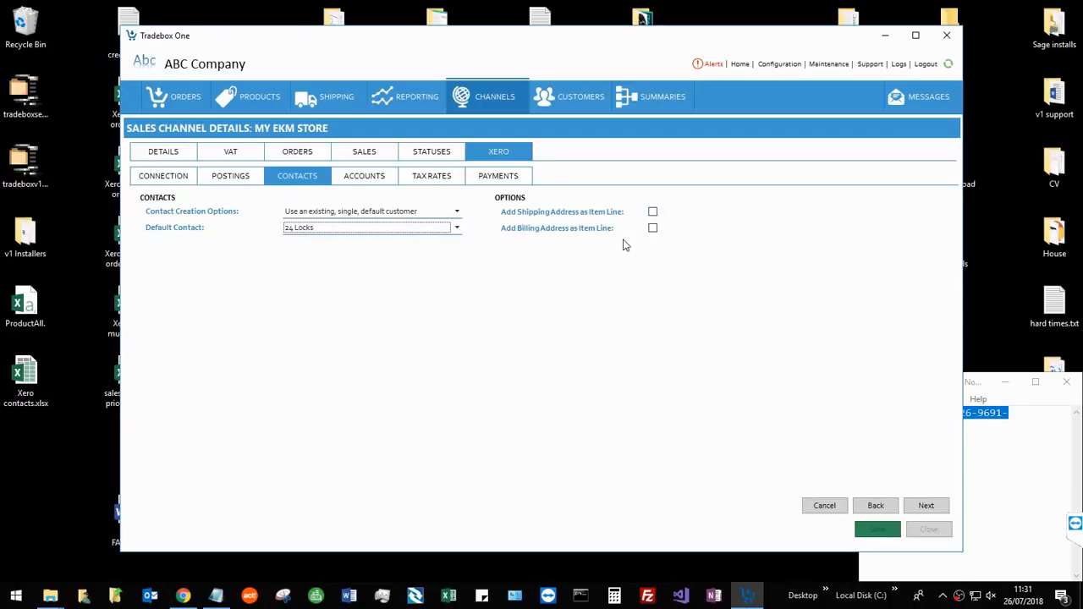
left_click(940, 506)
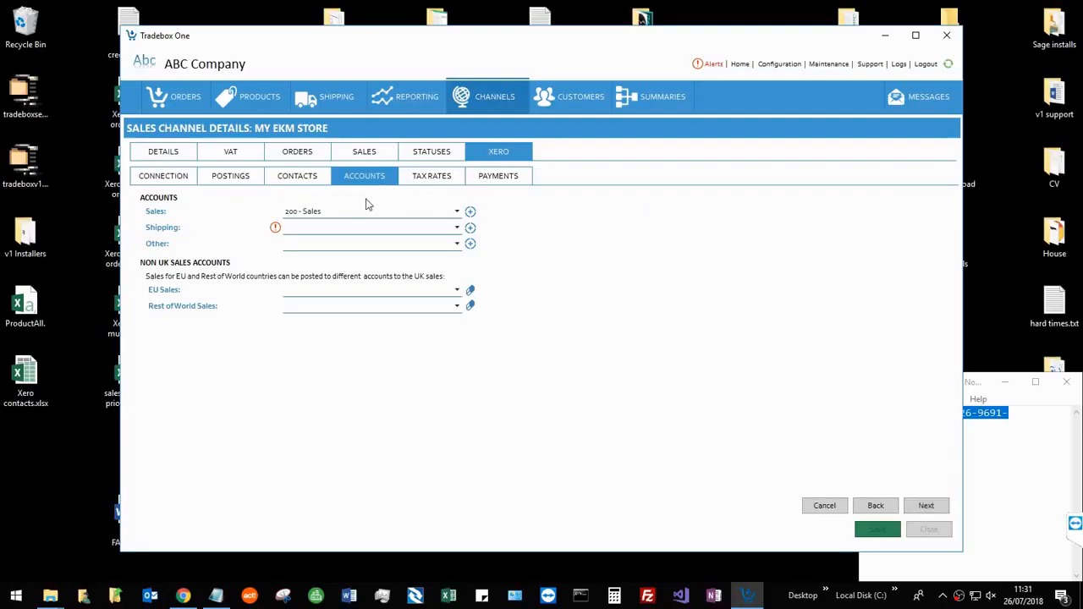
Set the shipping account to 260 - Other Revenue, leave the Other account blank, and continue to the tax rate mapping.
left_click(331, 229)
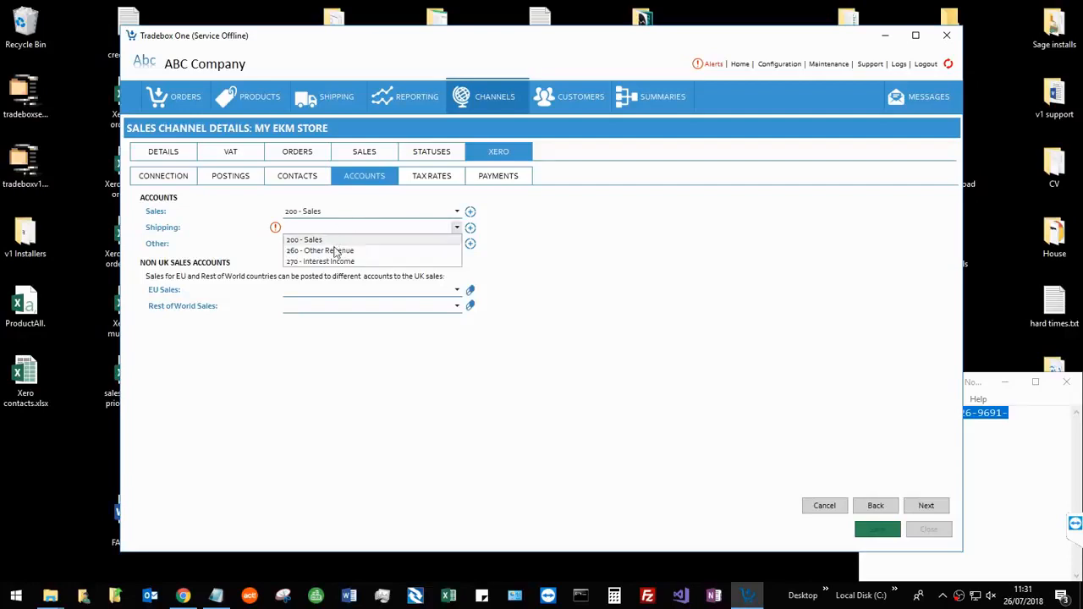
left_click(326, 251)
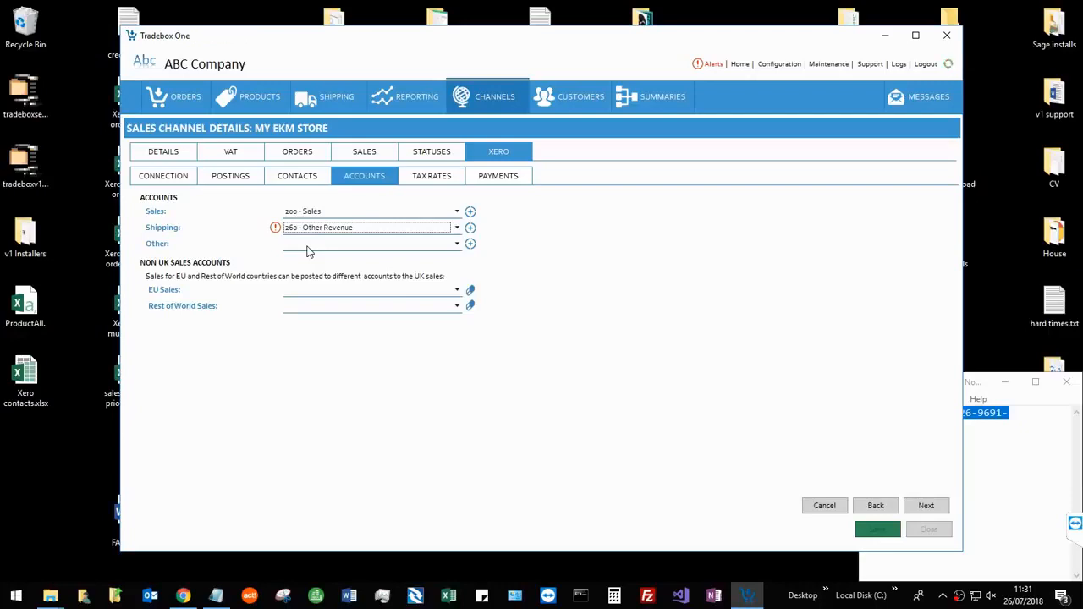
left_click(307, 244)
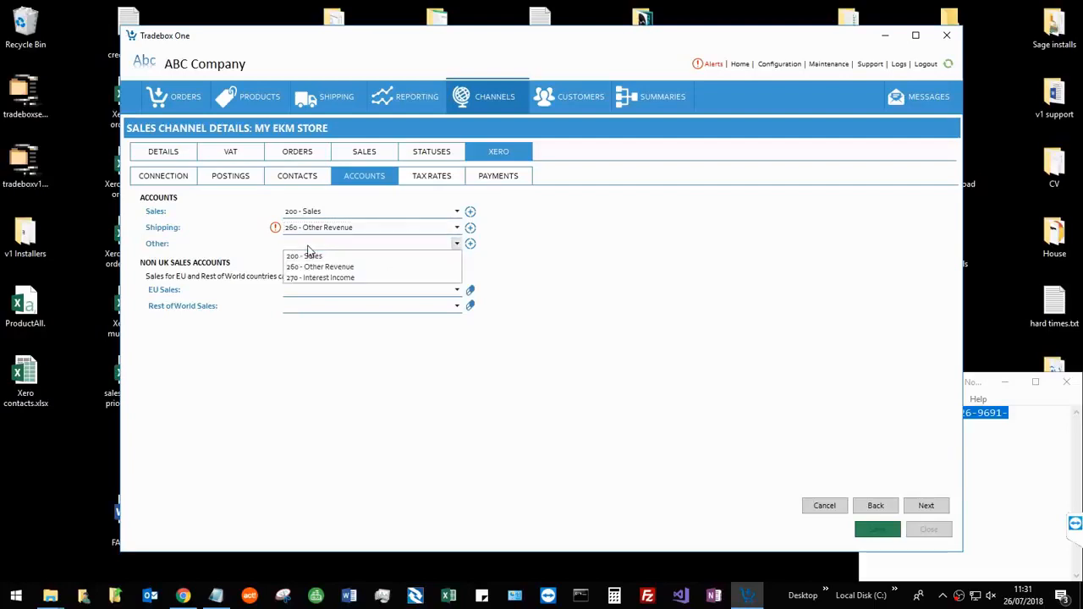
left_click(308, 251)
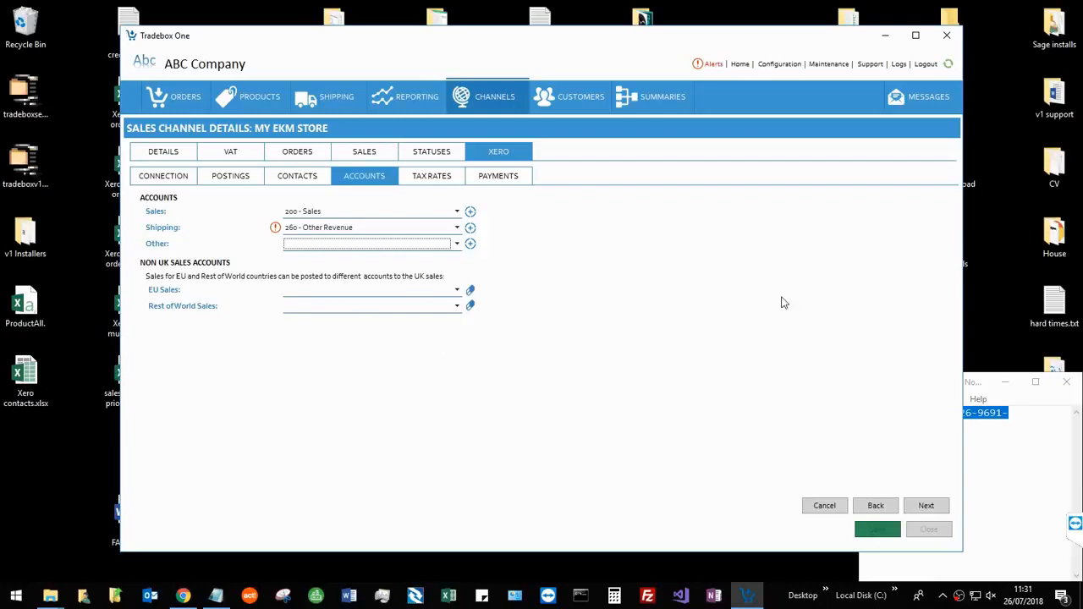
left_click(925, 506)
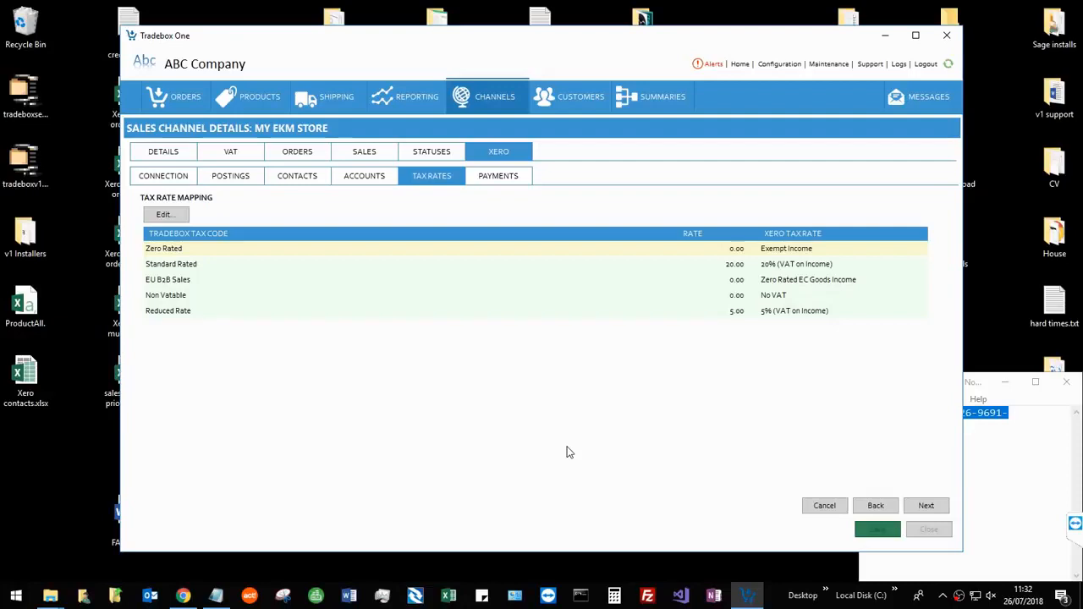
Examine the tax rate mappings, including the Xero tax rates available for the Zero Rated code, and proceed to the payment method mapping.
left_click(205, 281)
left_click(192, 314)
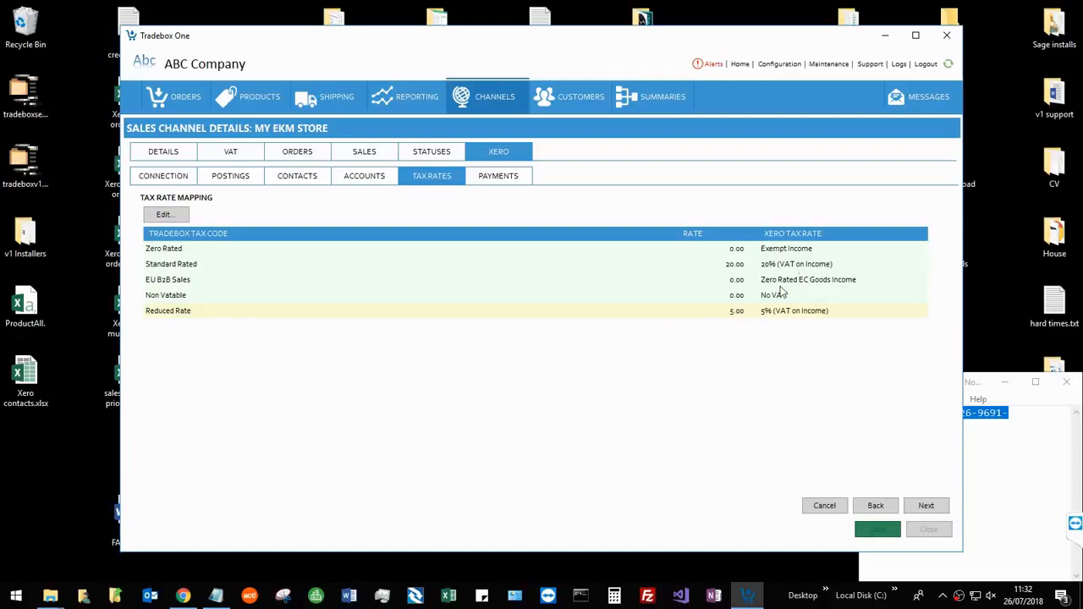
left_click(772, 255)
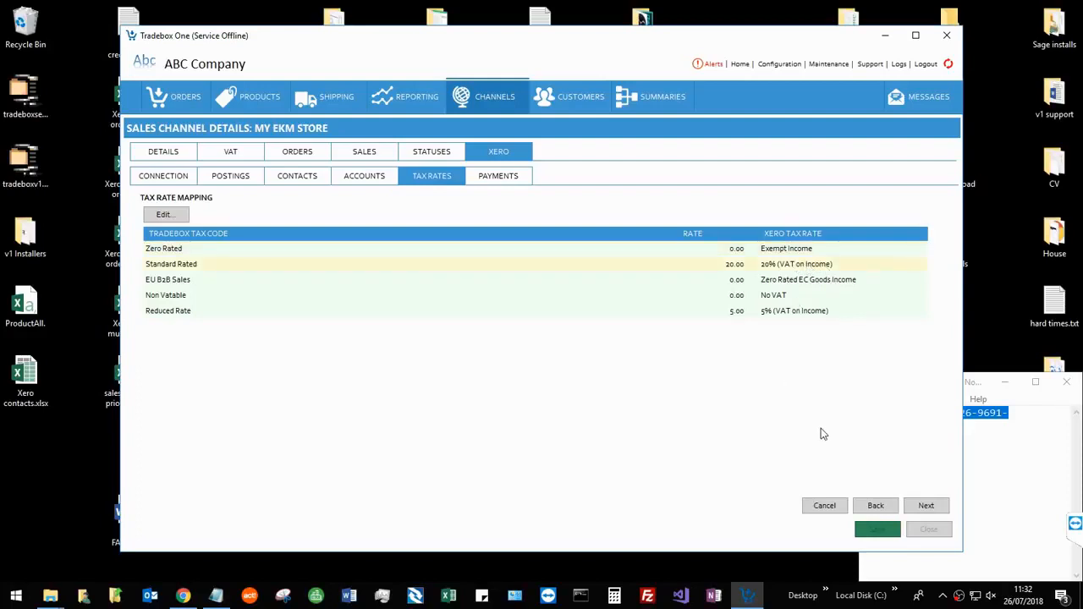
double_click(187, 250)
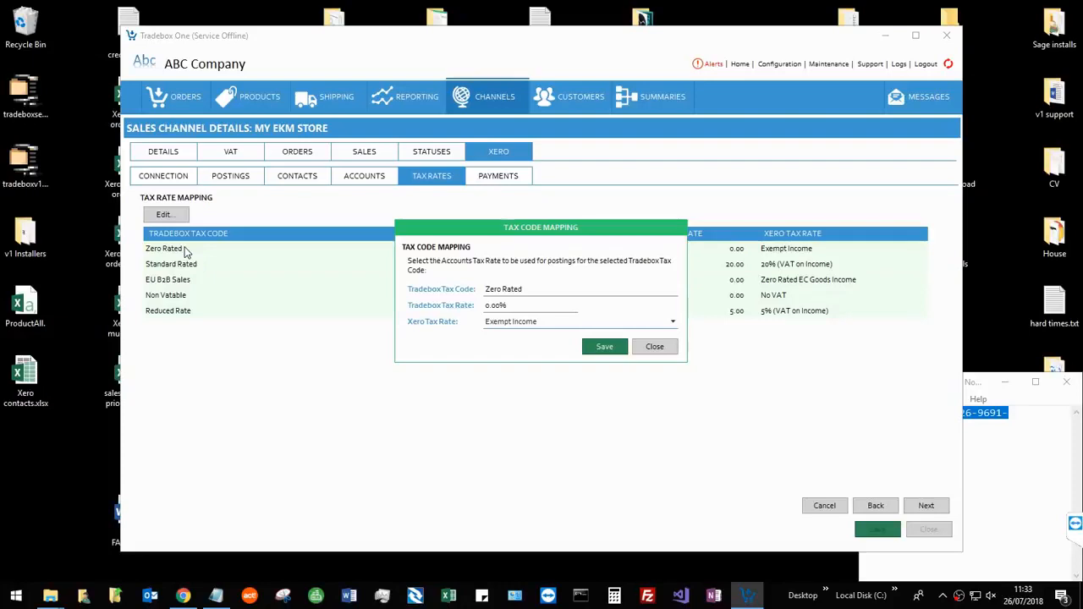
left_click(546, 322)
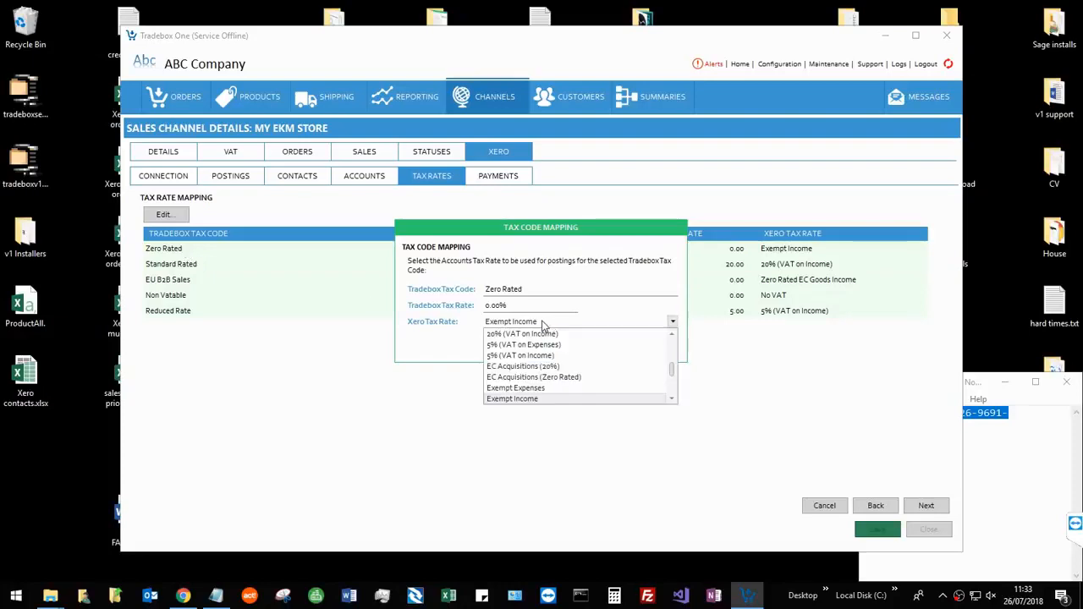
left_click(542, 324)
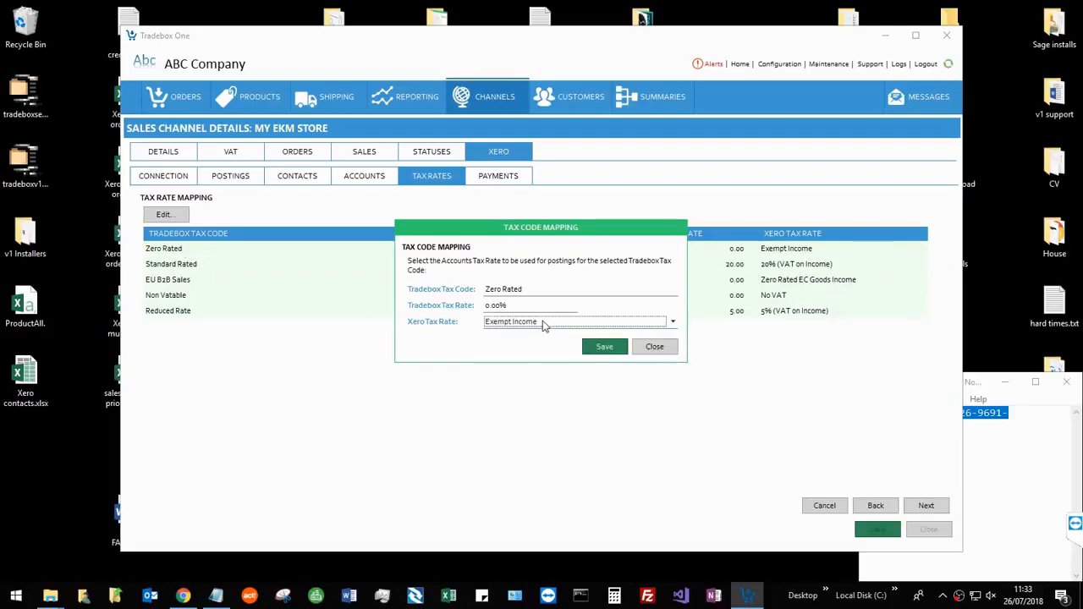
left_click(653, 347)
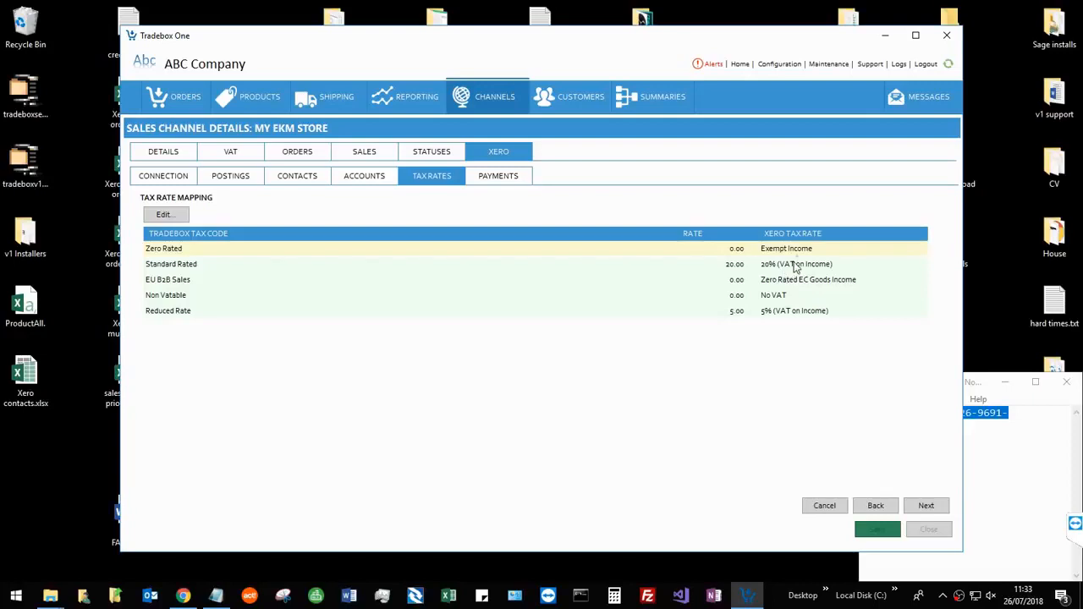
left_click(928, 509)
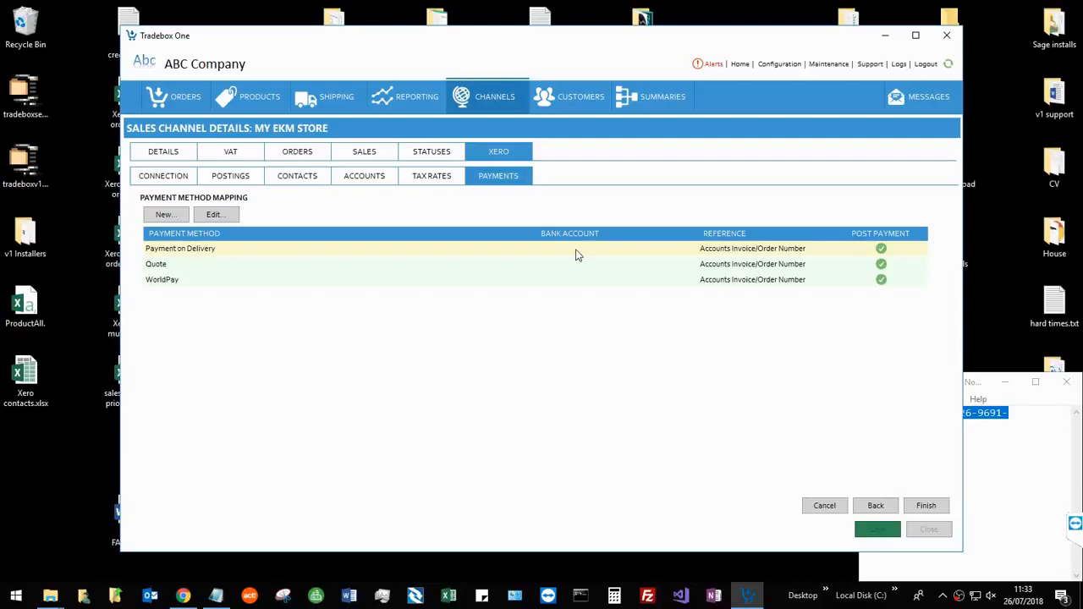
Turn off receipt posting for the Payment on Delivery and Quote payment methods.
double_click(612, 249)
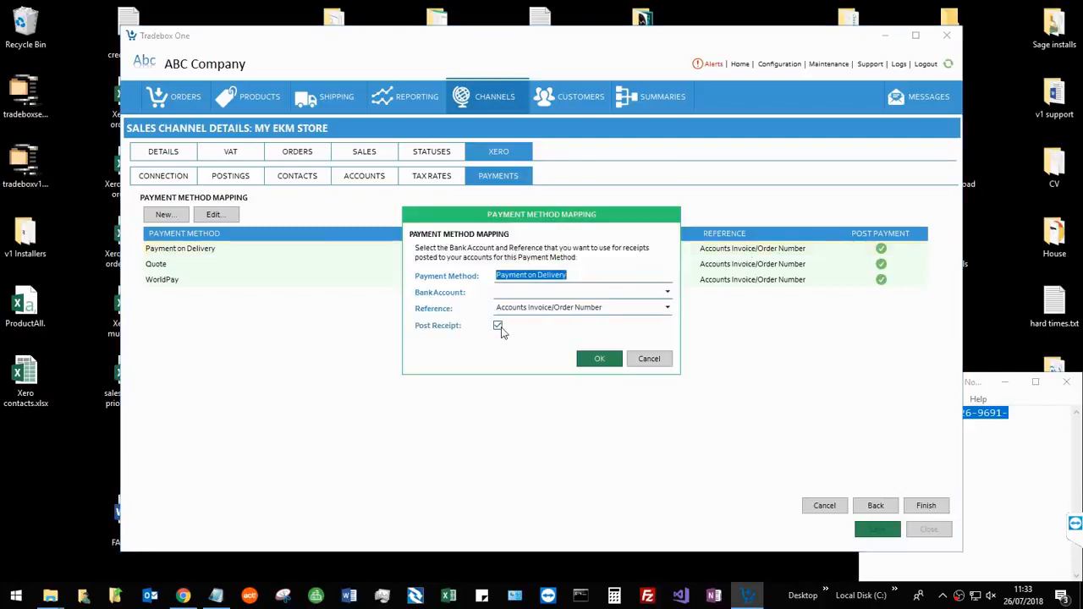
left_click(499, 327)
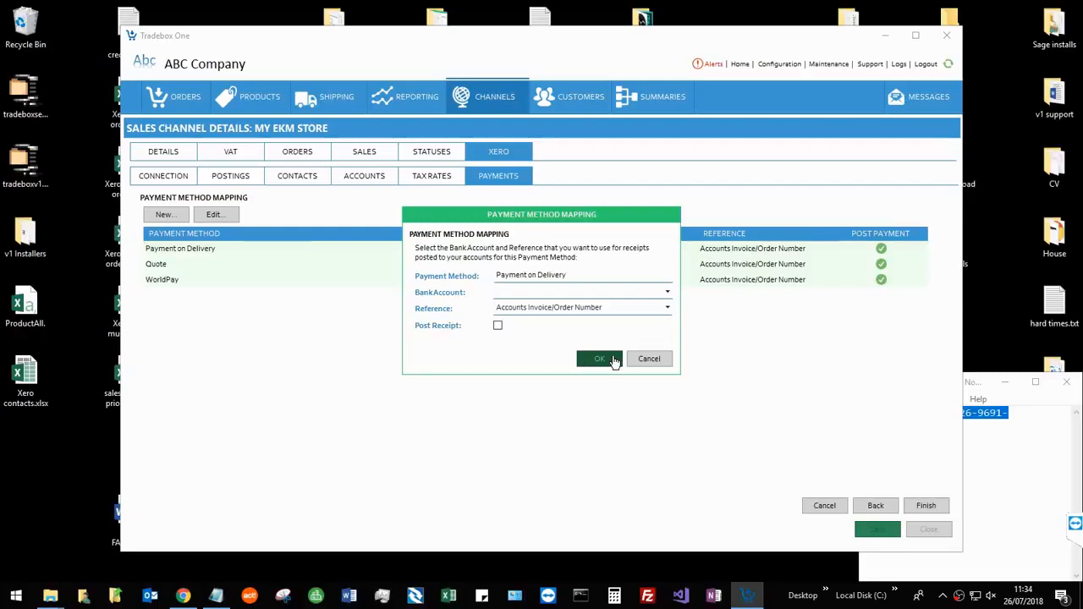
left_click(599, 358)
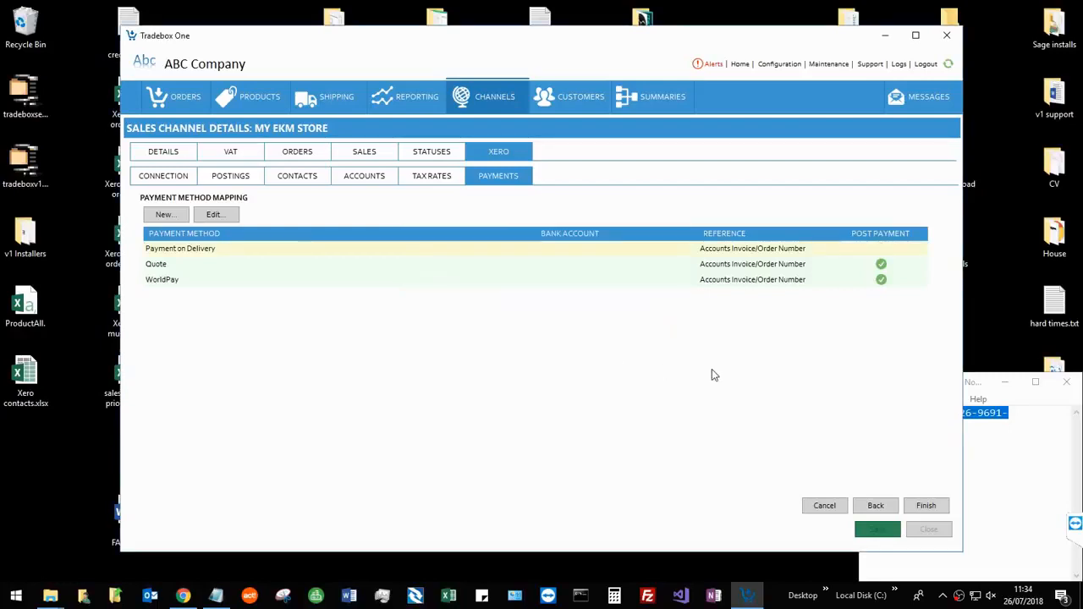
double_click(566, 263)
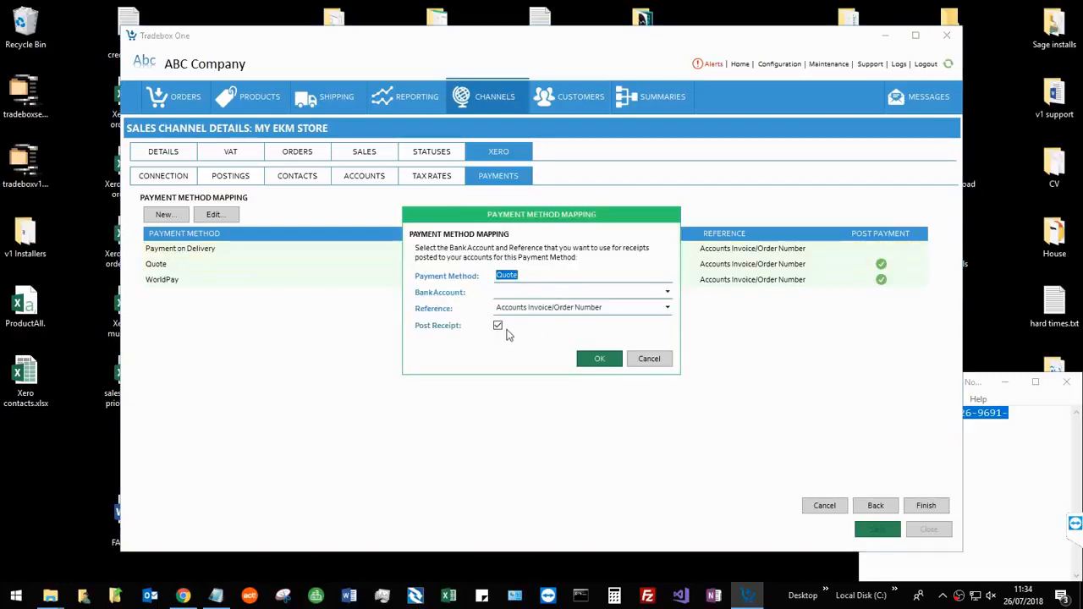
left_click(498, 327)
left_click(600, 360)
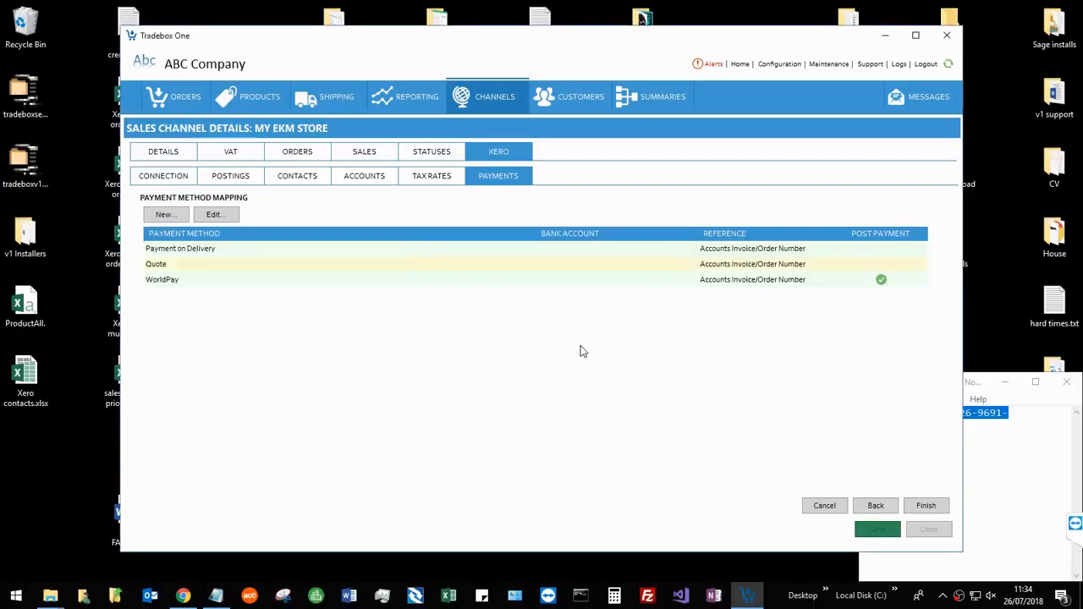
Map the WorldPay payment method to the Business Bank Account with Accounts Invoice/Order Number as reference, leaving receipt posting enabled.
double_click(551, 281)
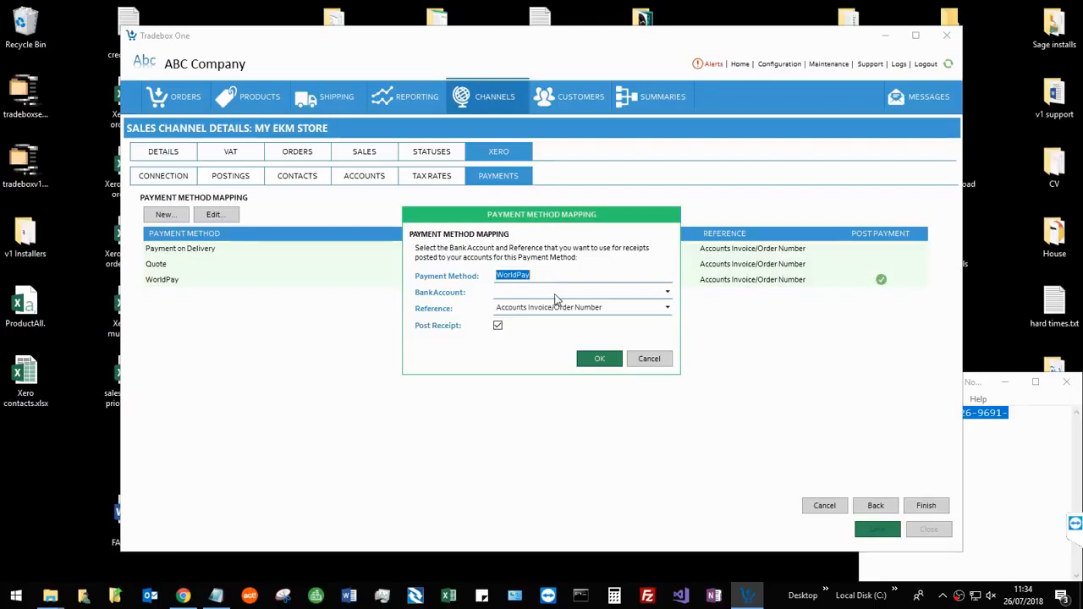
left_click(557, 292)
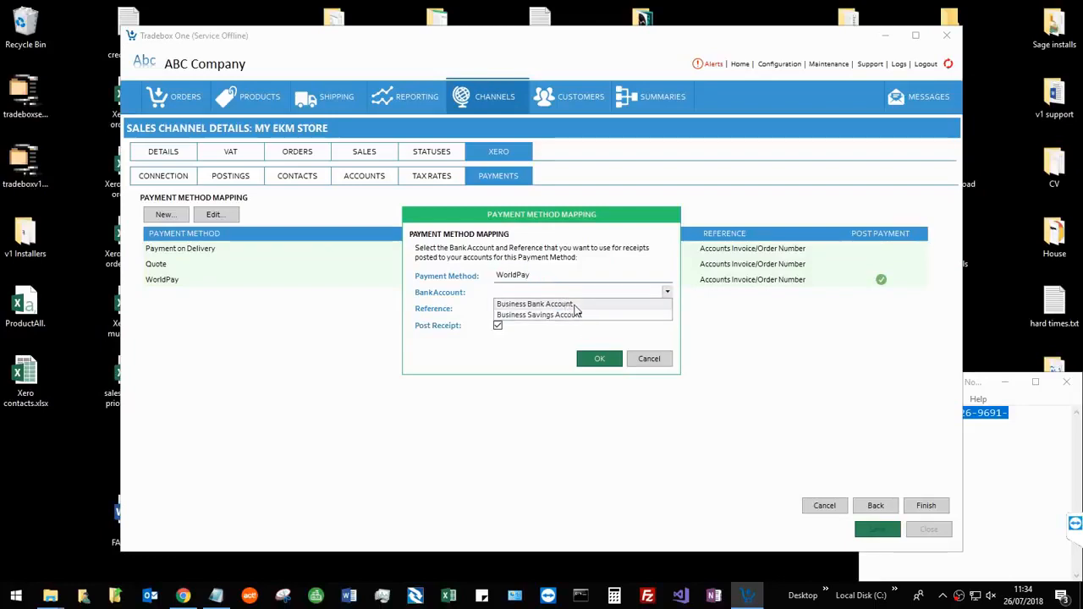
left_click(575, 306)
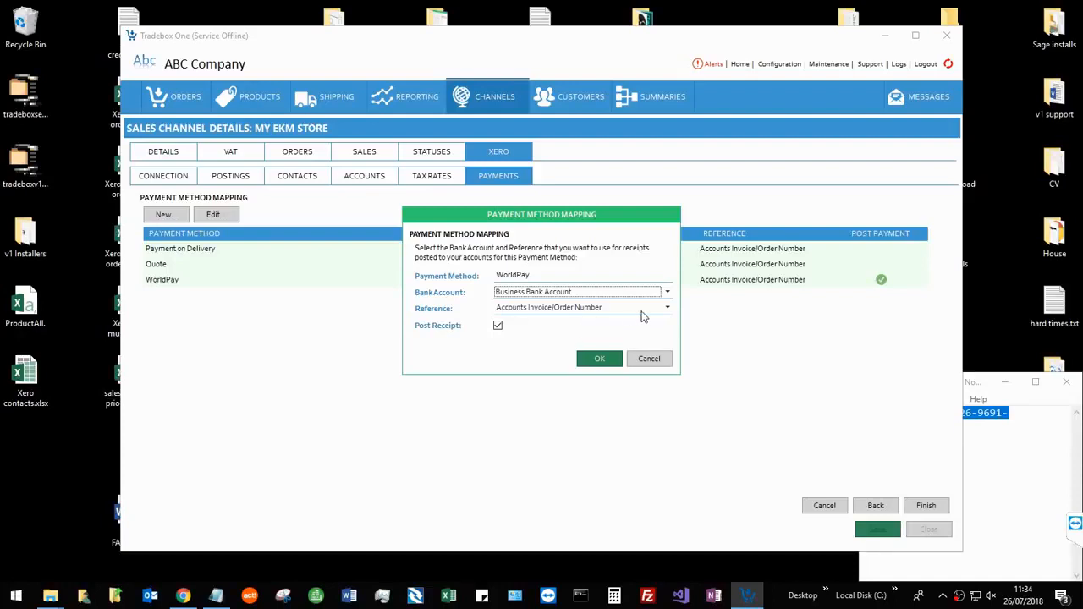
left_click(641, 311)
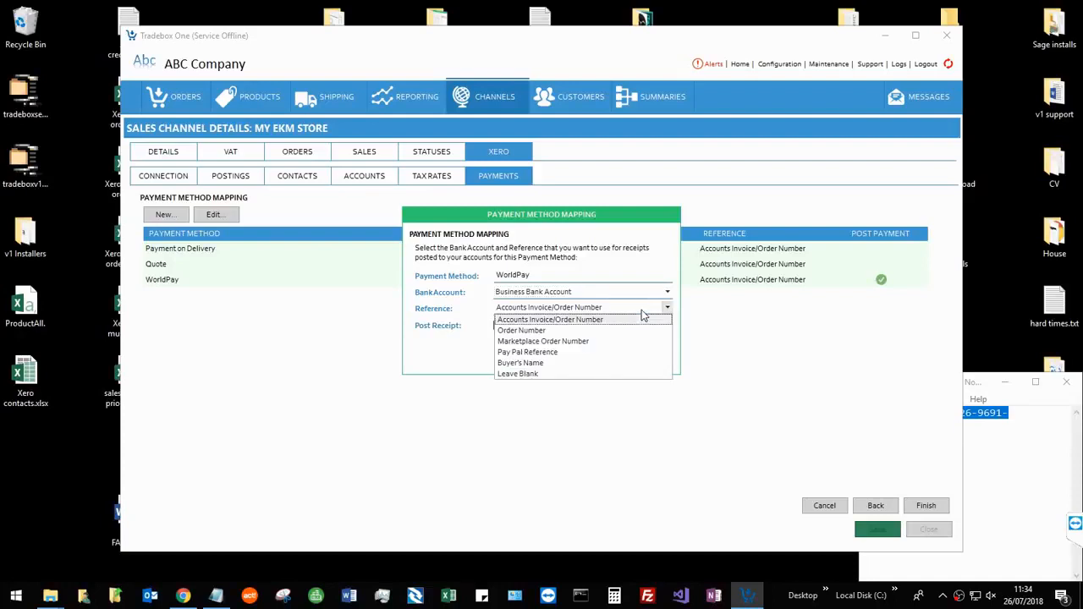
left_click(641, 319)
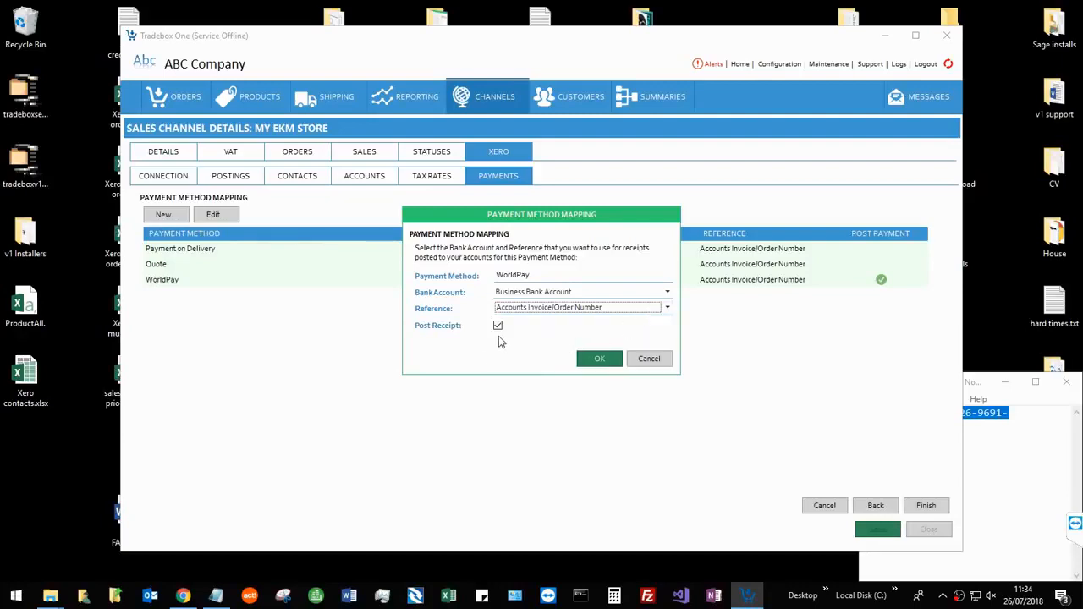
left_click(594, 361)
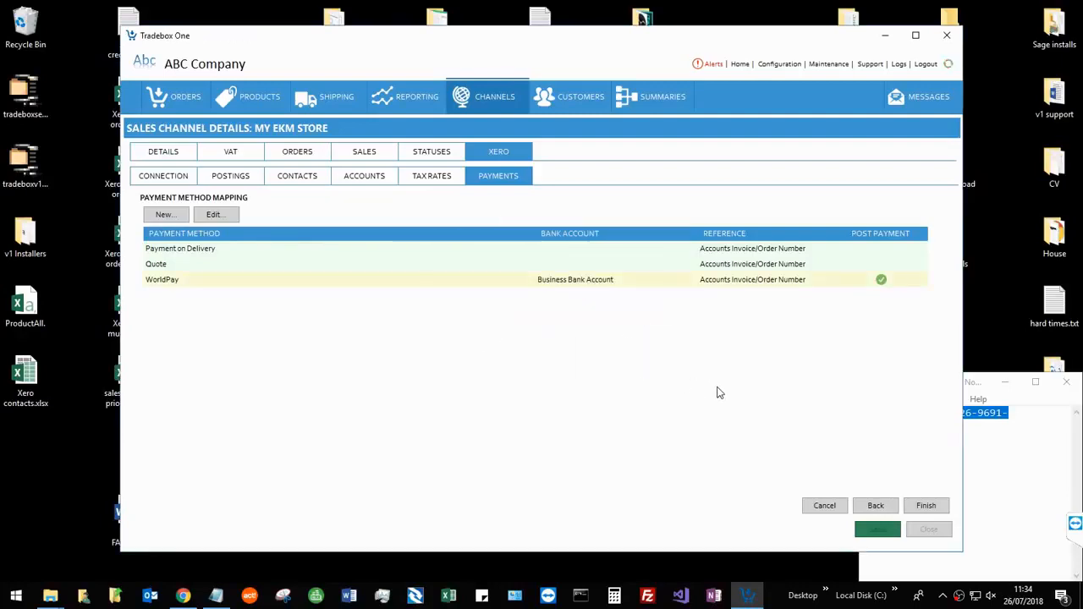
Review the payment mappings, finish the Xero setup, save the sales channel and choose to set the order statuses for posting.
left_click(213, 248)
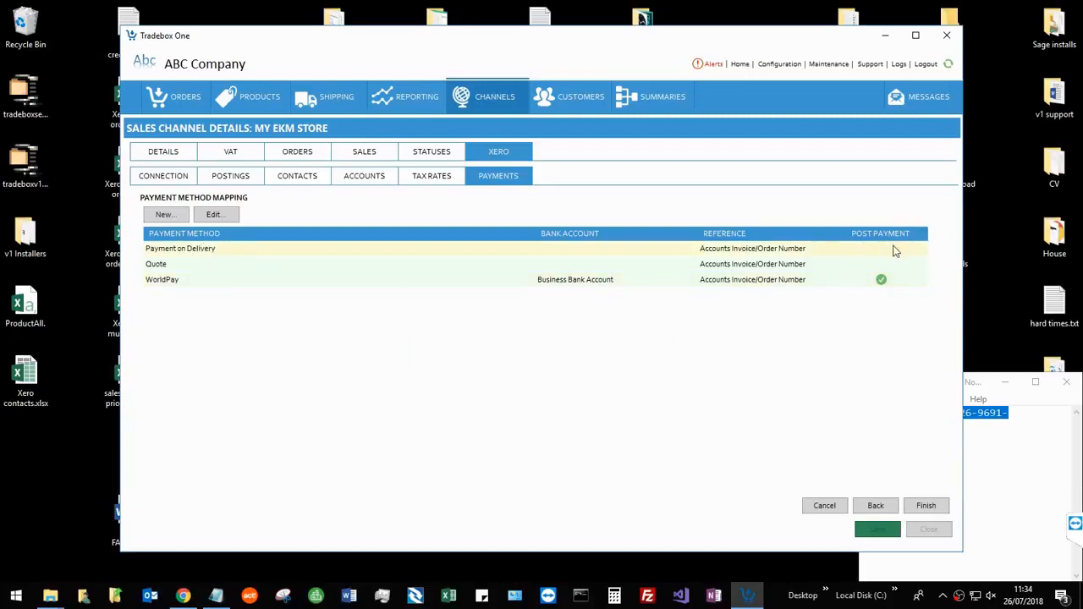
left_click(167, 283)
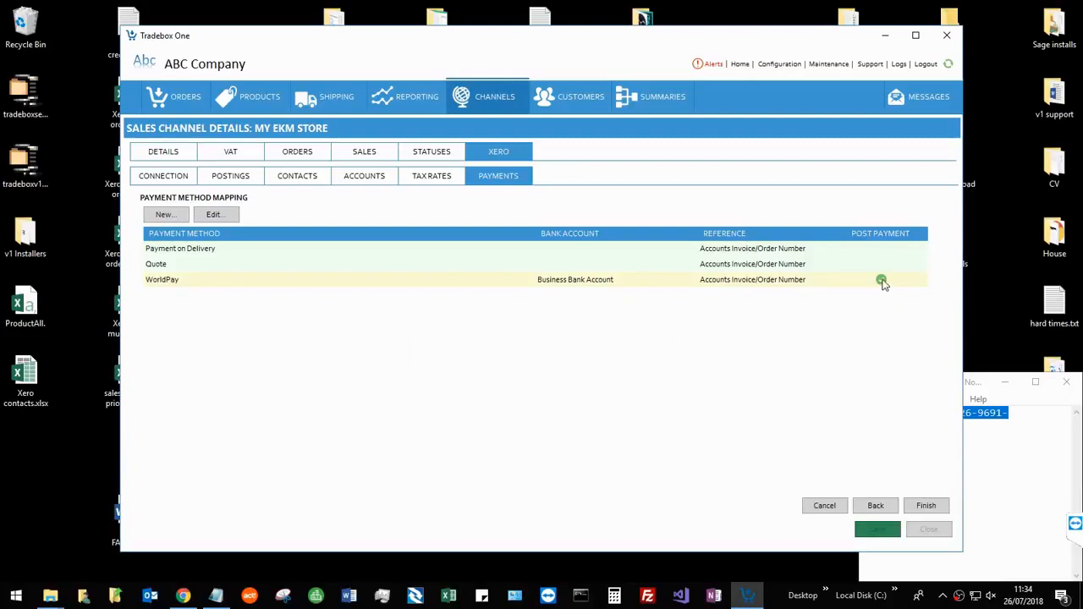
left_click(923, 507)
left_click(924, 510)
left_click(878, 530)
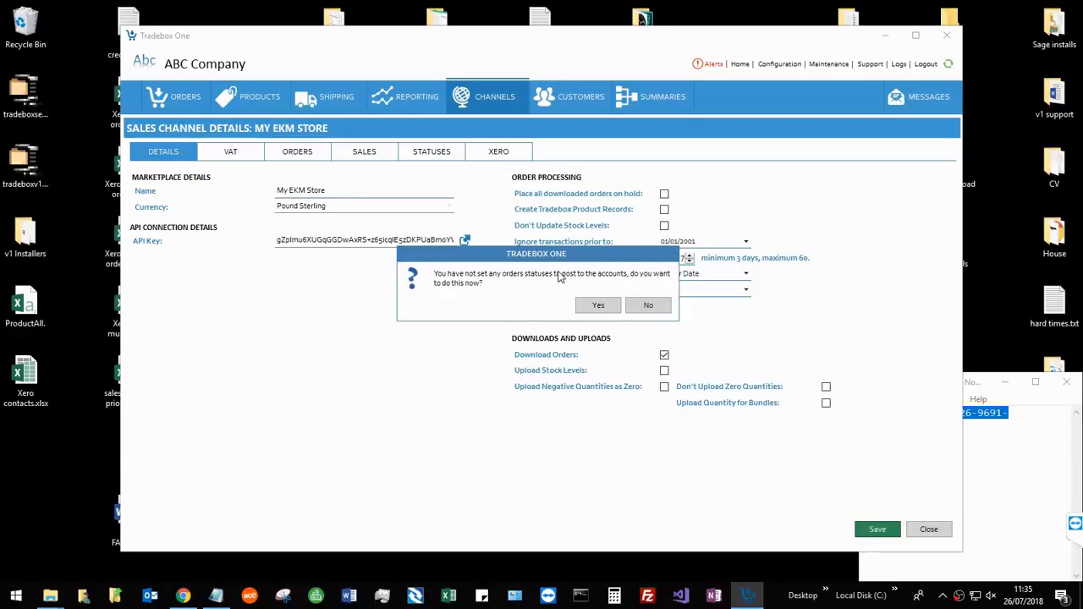
left_click(588, 308)
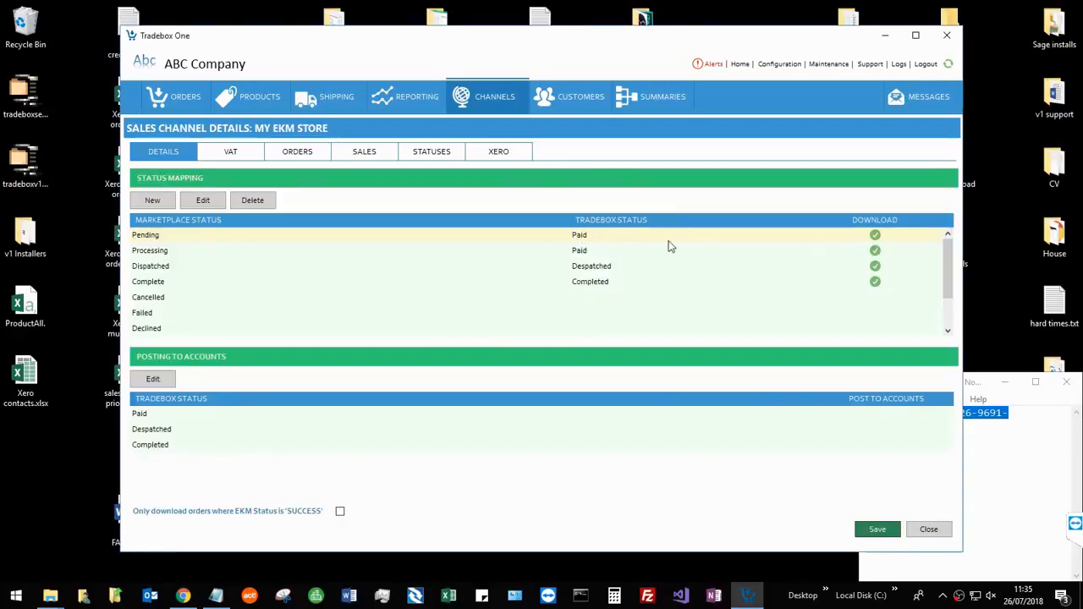
Enable posting to accounts for orders with the Completed Tradebox status.
left_click(592, 280)
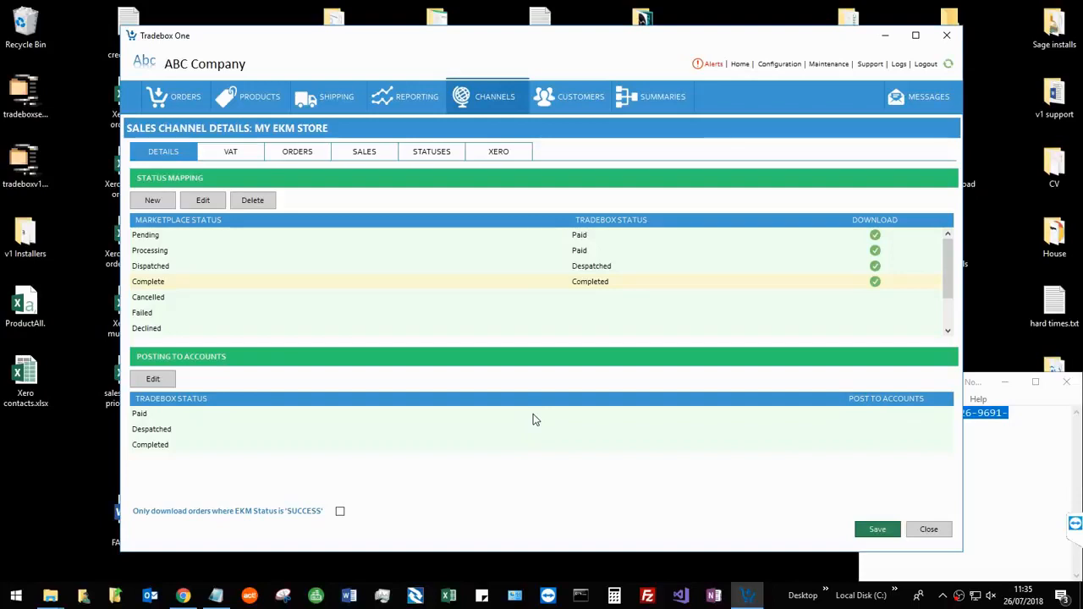
left_click(203, 432)
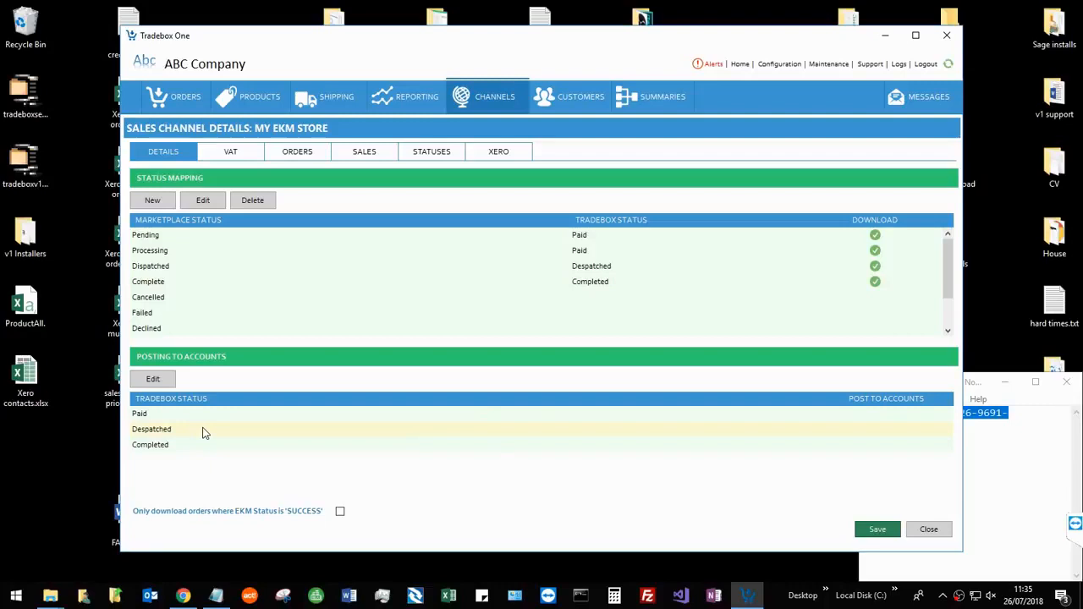
double_click(375, 446)
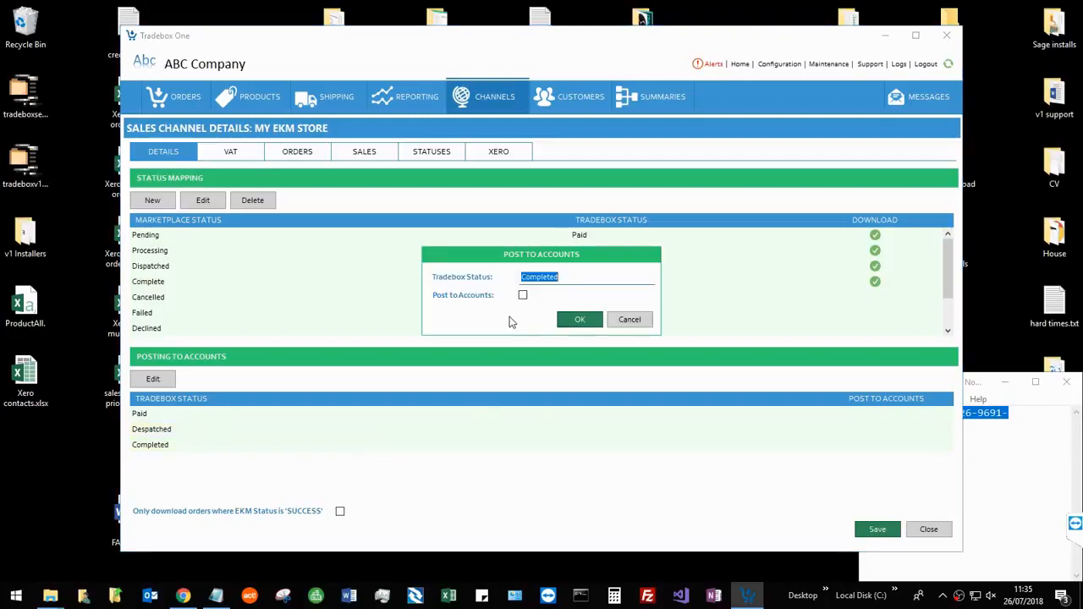
left_click(522, 295)
left_click(582, 323)
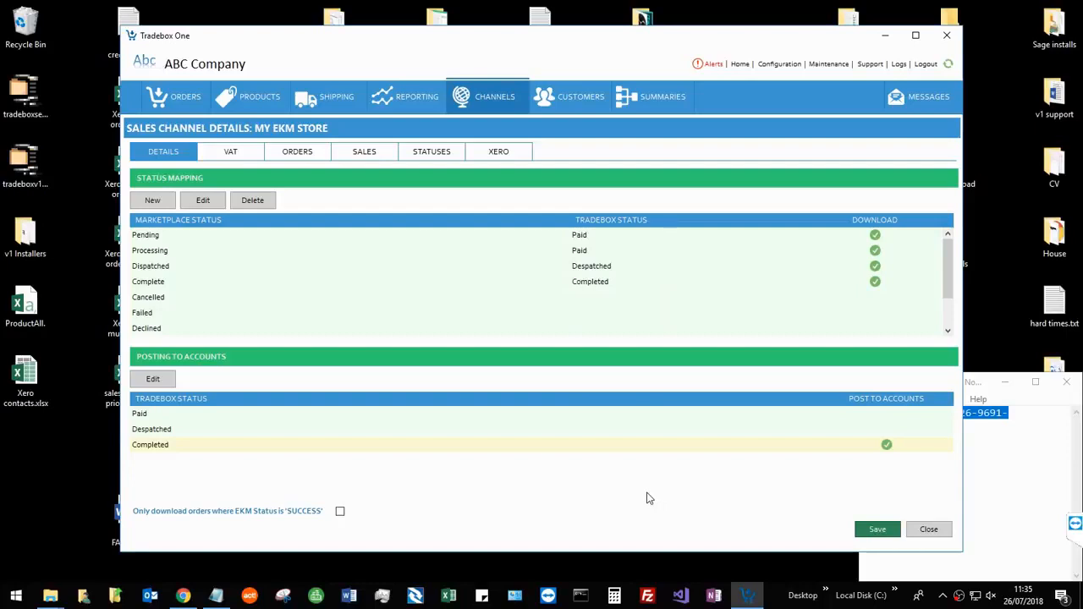
Enable posting to accounts for the Paid and Despatched statuses as well, and save the sales channel.
double_click(552, 414)
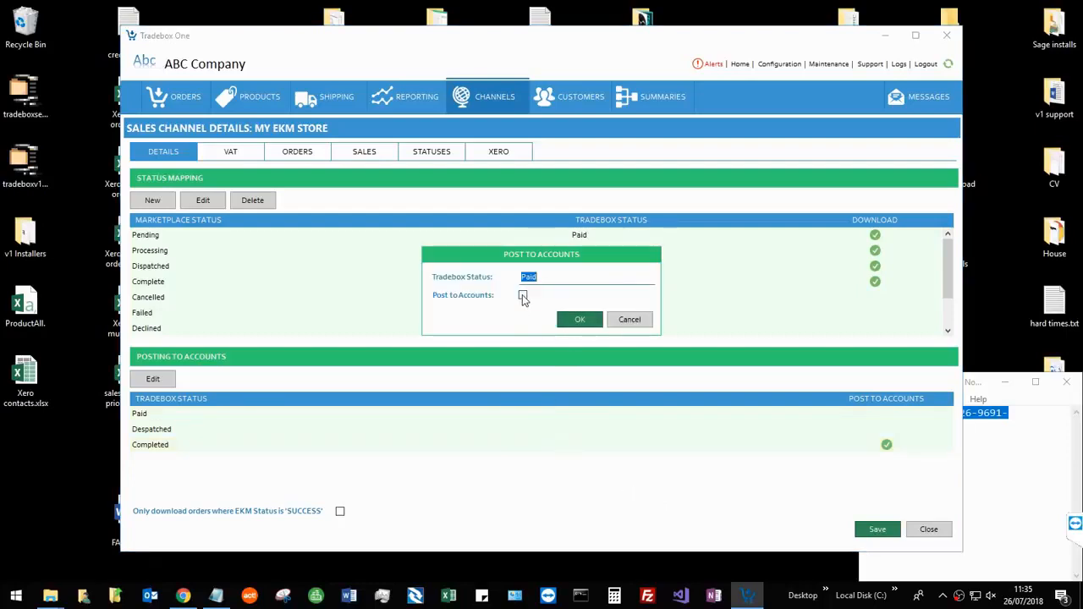
left_click(523, 295)
left_click(580, 319)
double_click(550, 430)
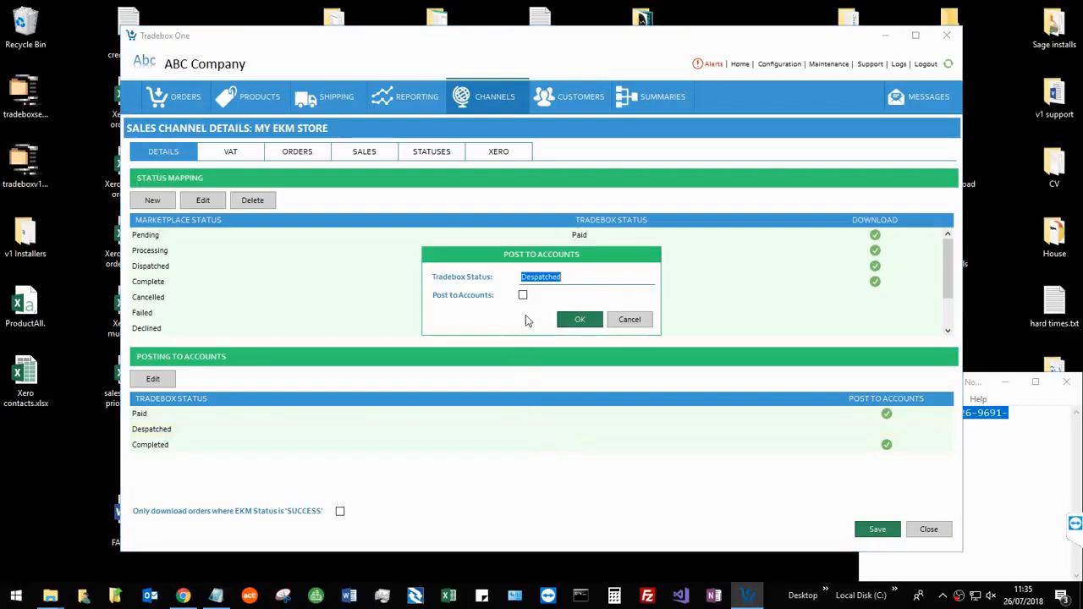
left_click(522, 294)
left_click(580, 319)
left_click(880, 530)
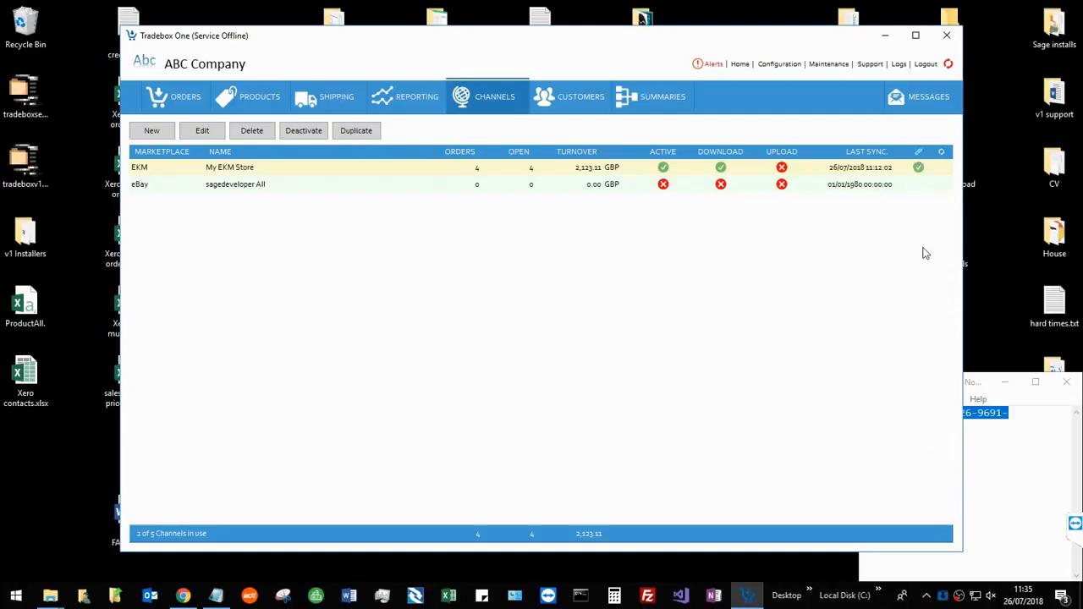
For the eBay sales channel, copy the client ID, token and account ID from the existing Xero connection and start retrieving its data.
left_click(834, 187)
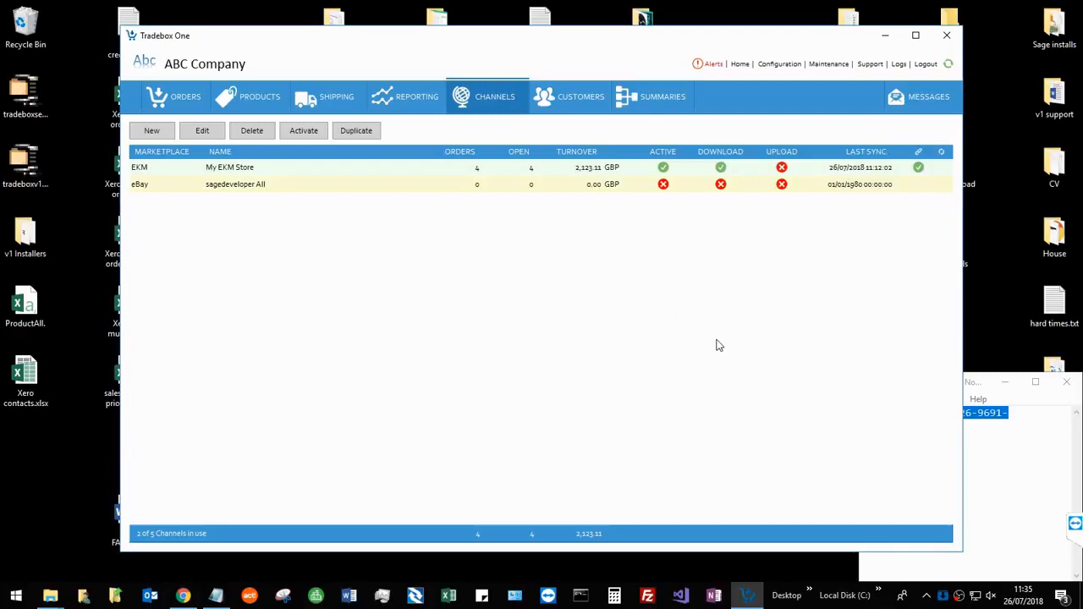
double_click(262, 190)
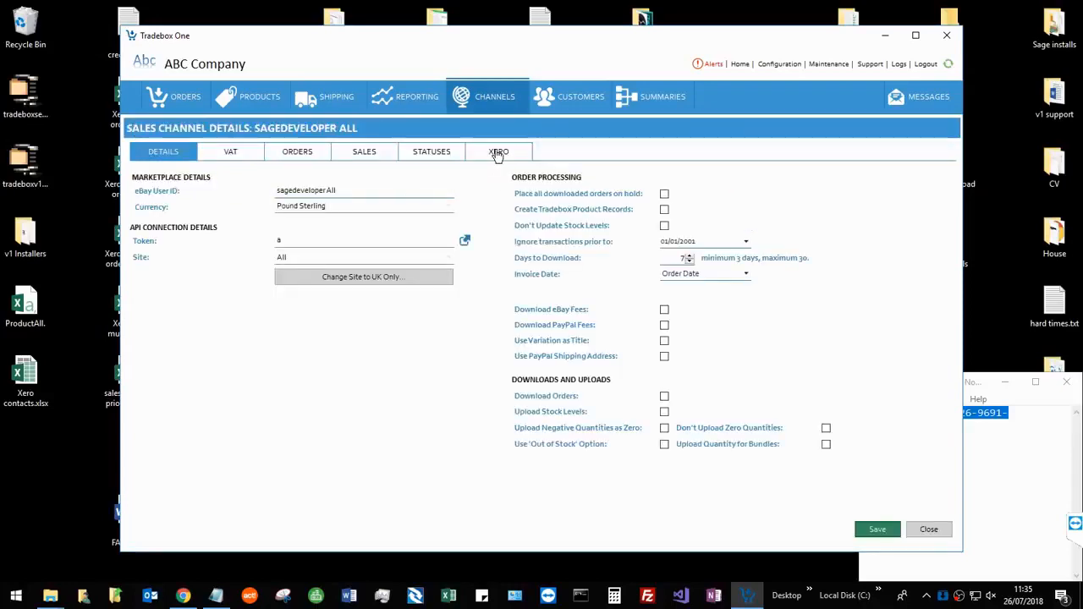
left_click(497, 155)
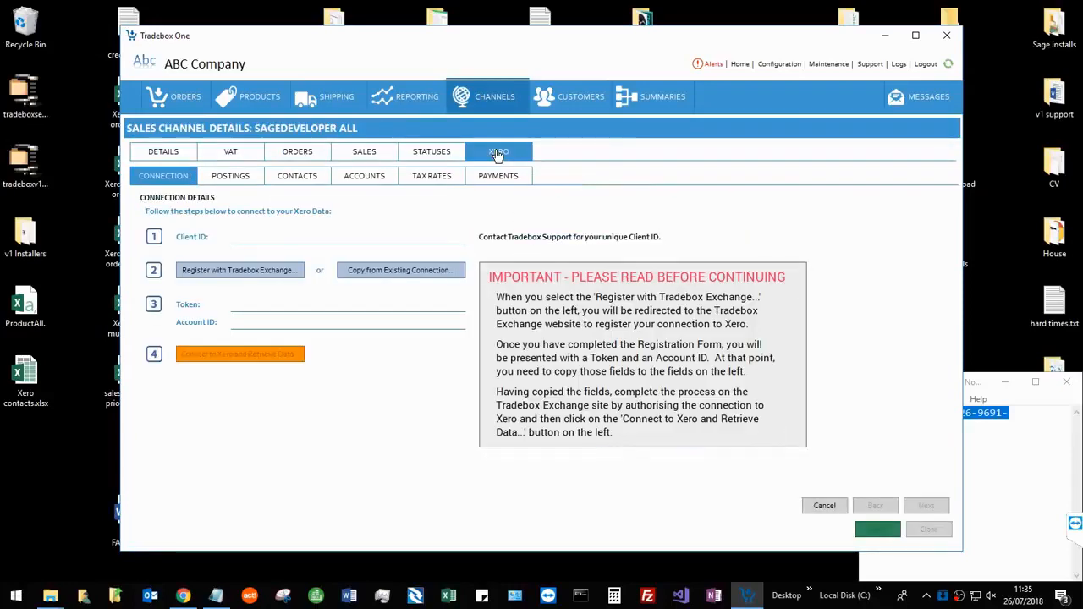
left_click(395, 272)
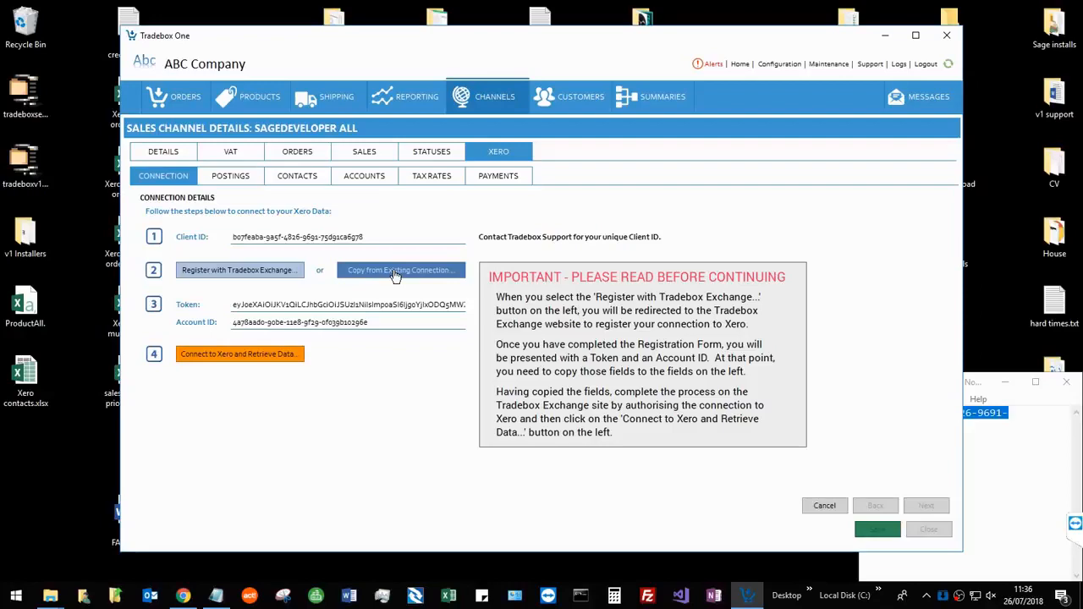
left_click(220, 355)
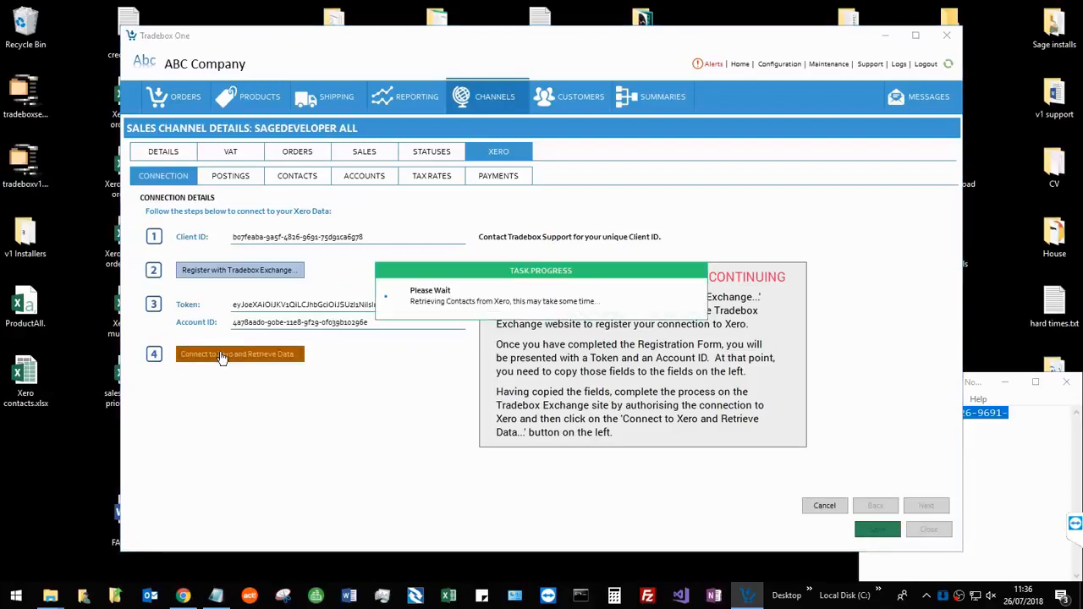